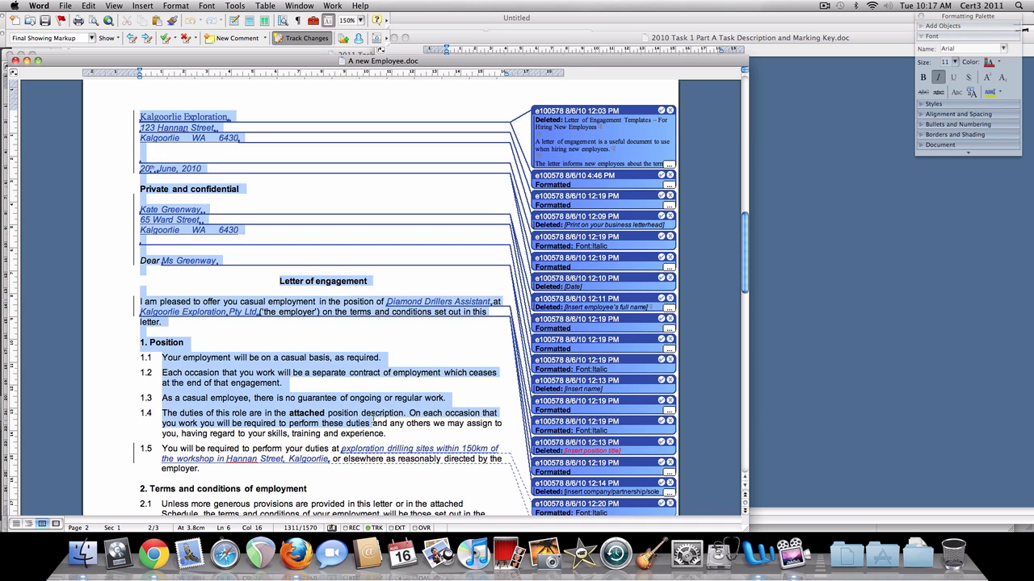
# Select and copy the engagement letter through the Operations Manager line in A new Employee.doc, and switch to Chrome
pyautogui.scroll(-20, 361, 388)
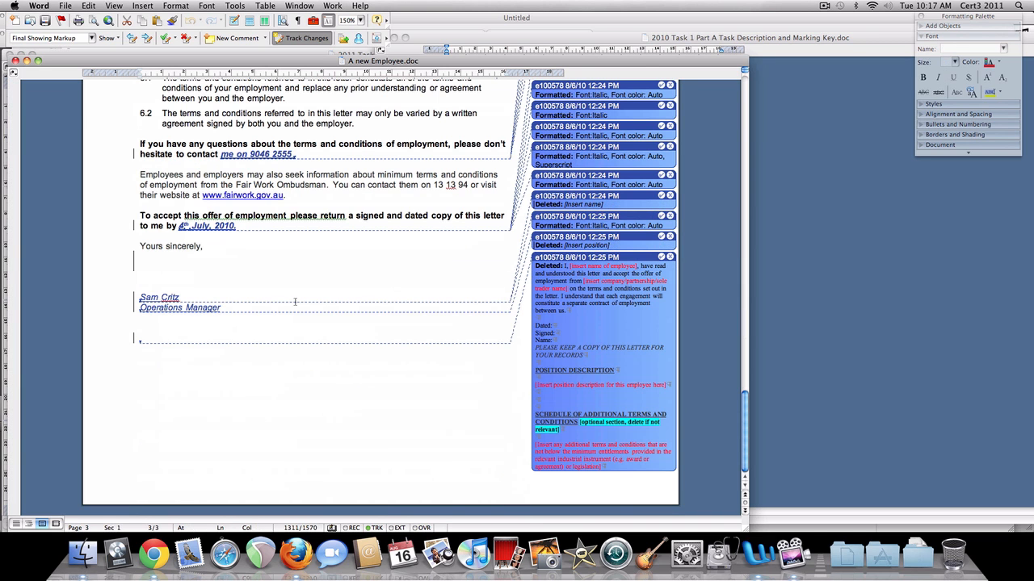
pyautogui.keyDown('shift'); pyautogui.click(235, 307); pyautogui.keyUp('shift')
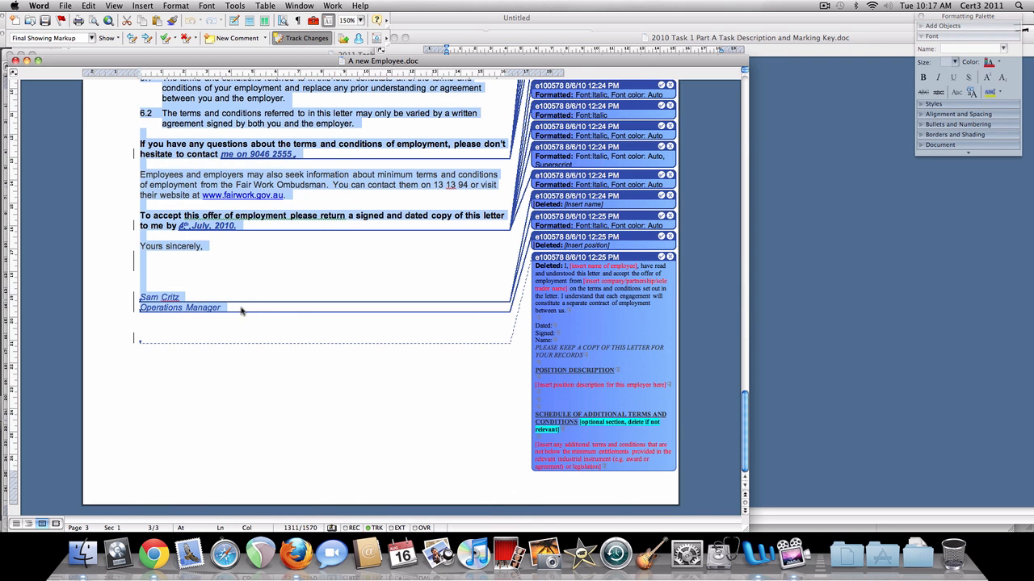
pyautogui.press('super+Tab')
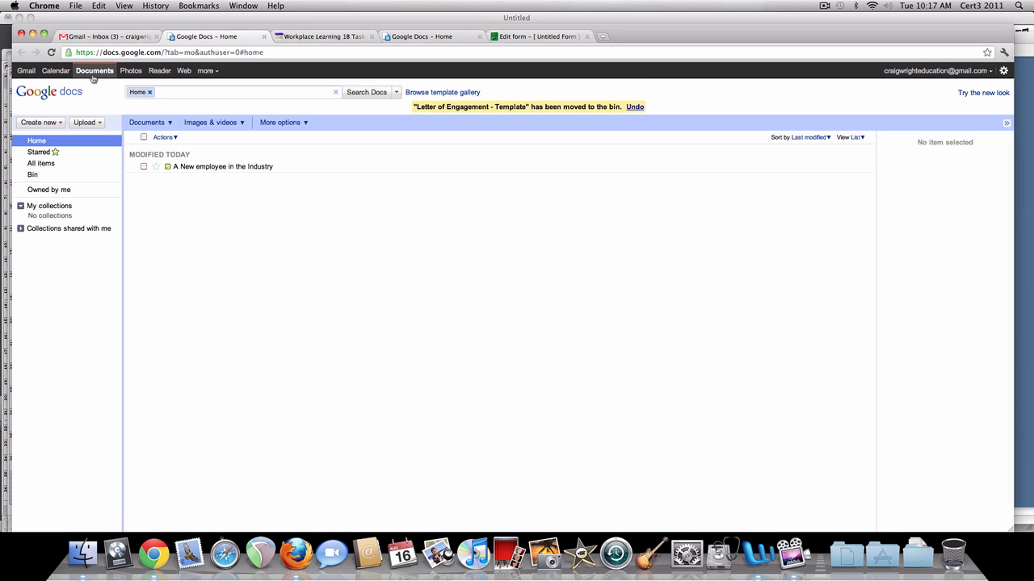
# Paste the copied letter into a new Google Docs document and delete the lines above the street address
pyautogui.click(39, 122)
pyautogui.click(46, 135)
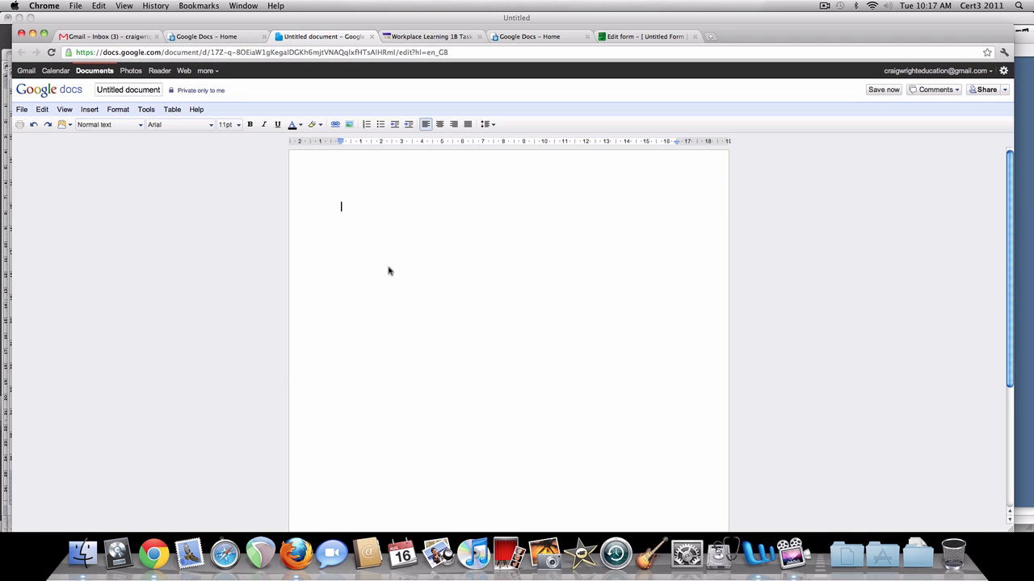
pyautogui.press('super+v')
pyautogui.scroll(15, 442, 360)
pyautogui.scroll(5, 443, 359)
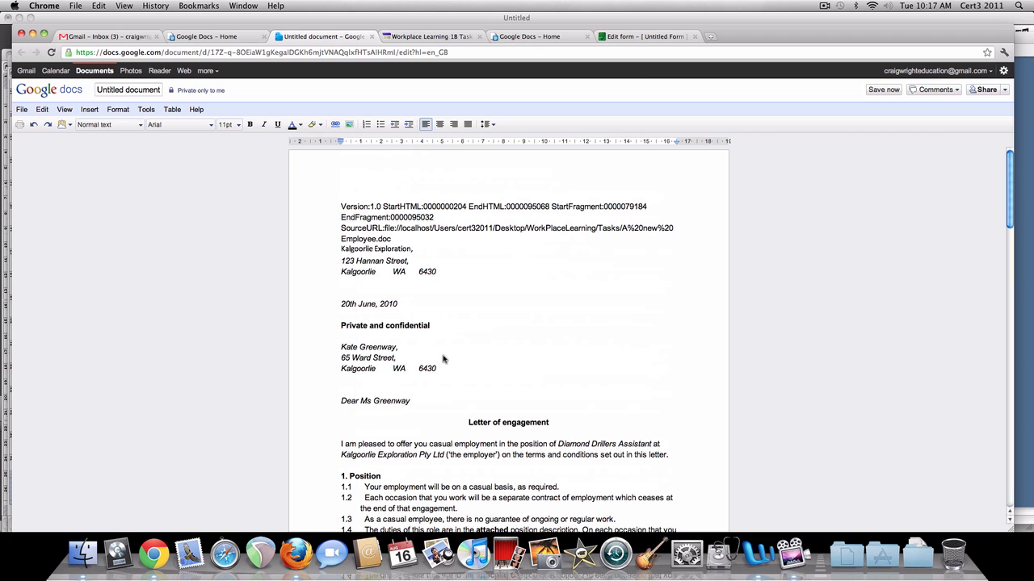
pyautogui.moveTo(440, 244); pyautogui.dragTo(289, 183)
pyautogui.press('BackSpace')
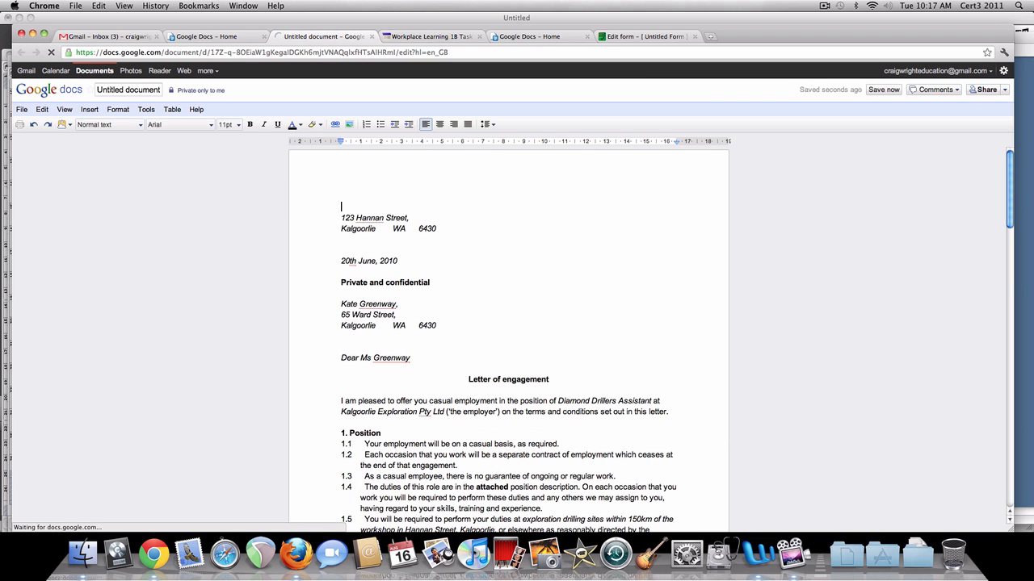
# Rename the untitled document as "Letter of Engagement - Template"
pyautogui.click(129, 90)
pyautogui.write('Letter')
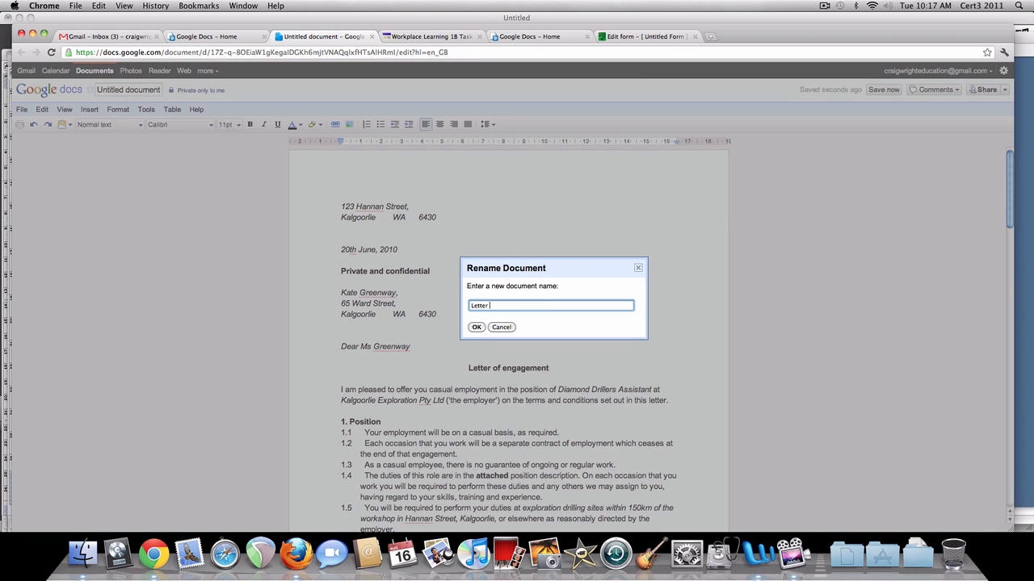
pyautogui.write(' of Engagement - Template')
pyautogui.press('Return')
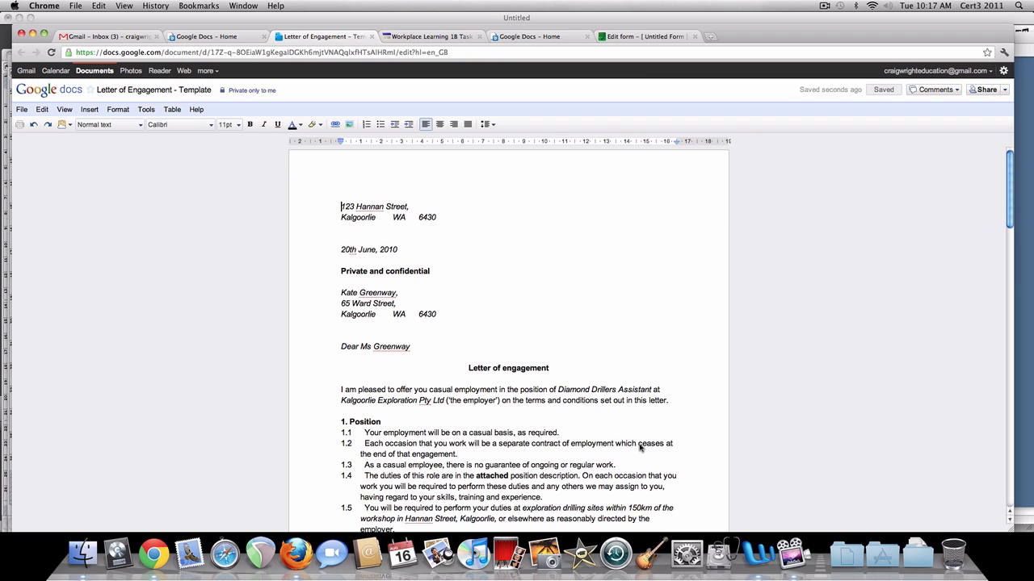
# Add the comment "Very Important" to the bold word "attached" in clause 1.4
pyautogui.click(523, 452)
pyautogui.click(510, 477)
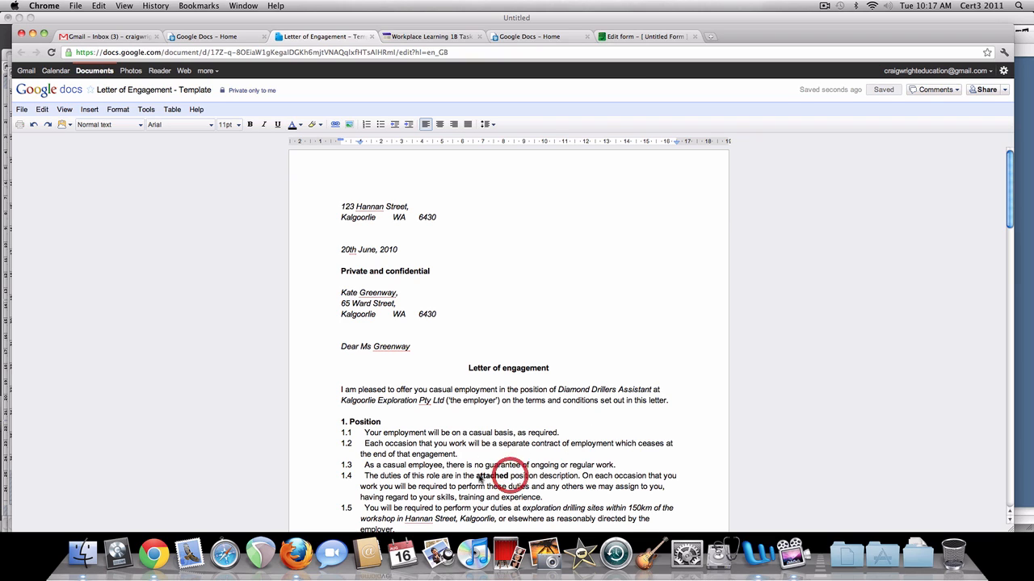
pyautogui.moveTo(476, 480); pyautogui.dragTo(509, 479)
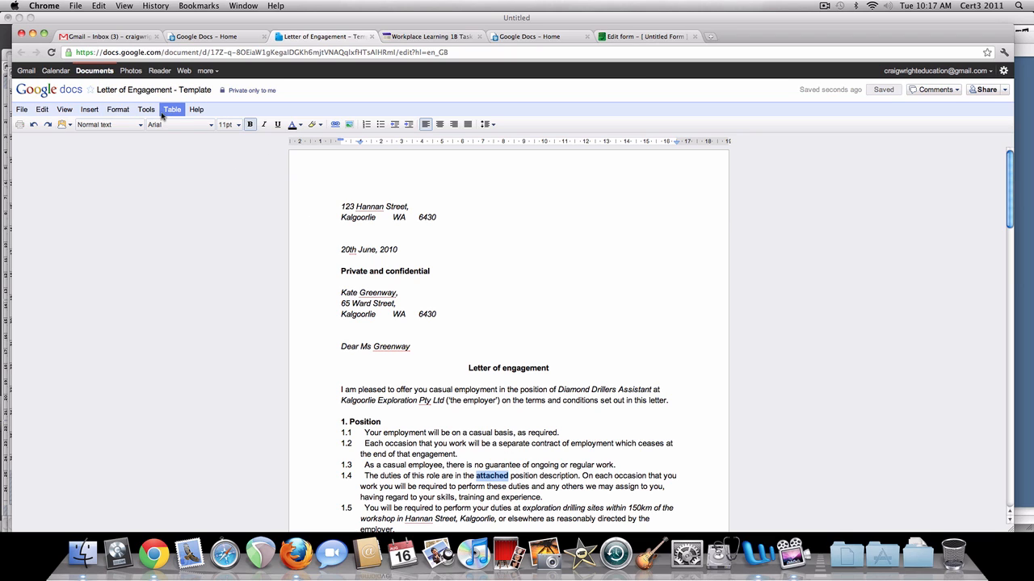
pyautogui.click(118, 109)
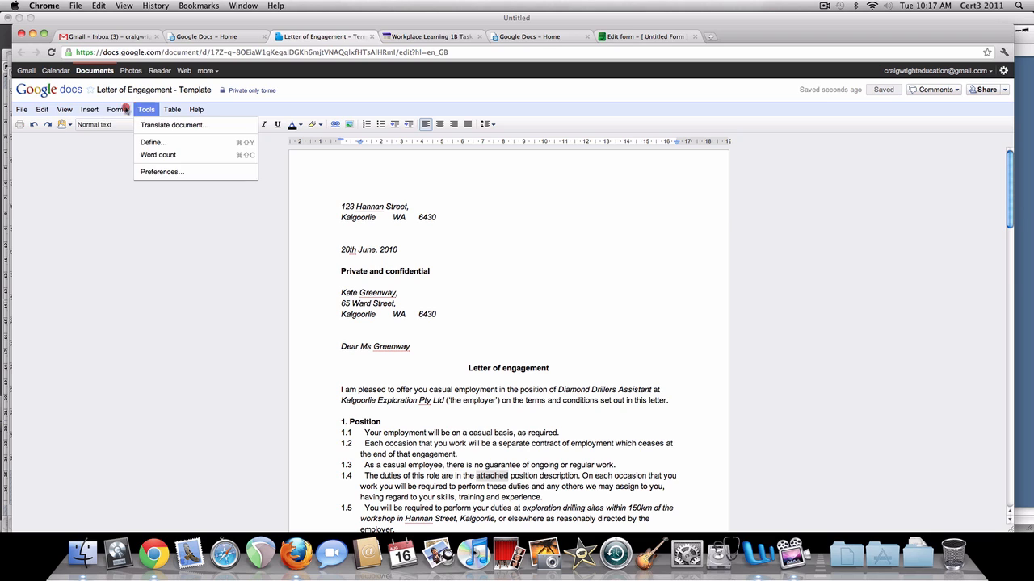
pyautogui.click(137, 178)
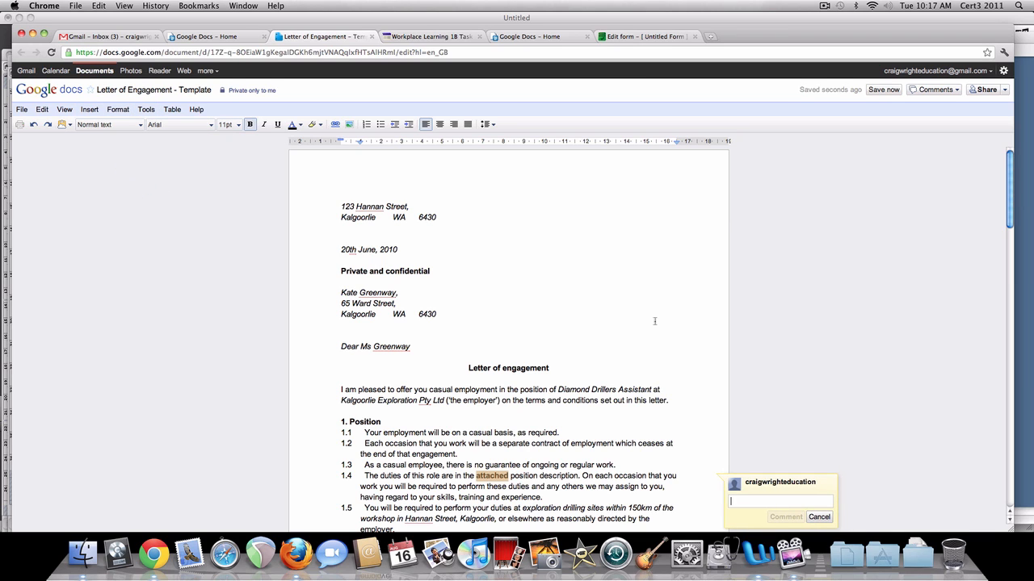
pyautogui.write('Very Important')
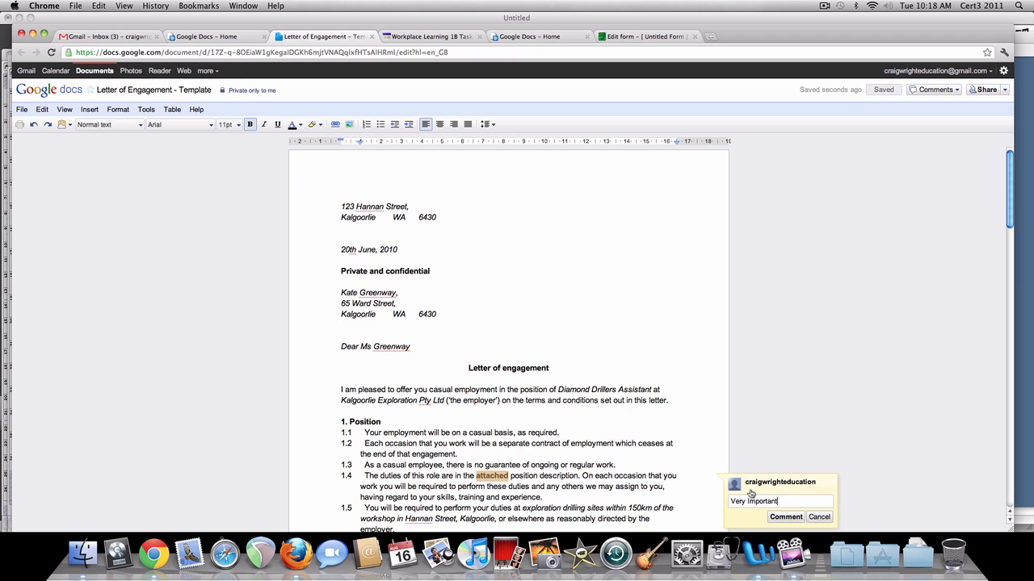
pyautogui.click(785, 519)
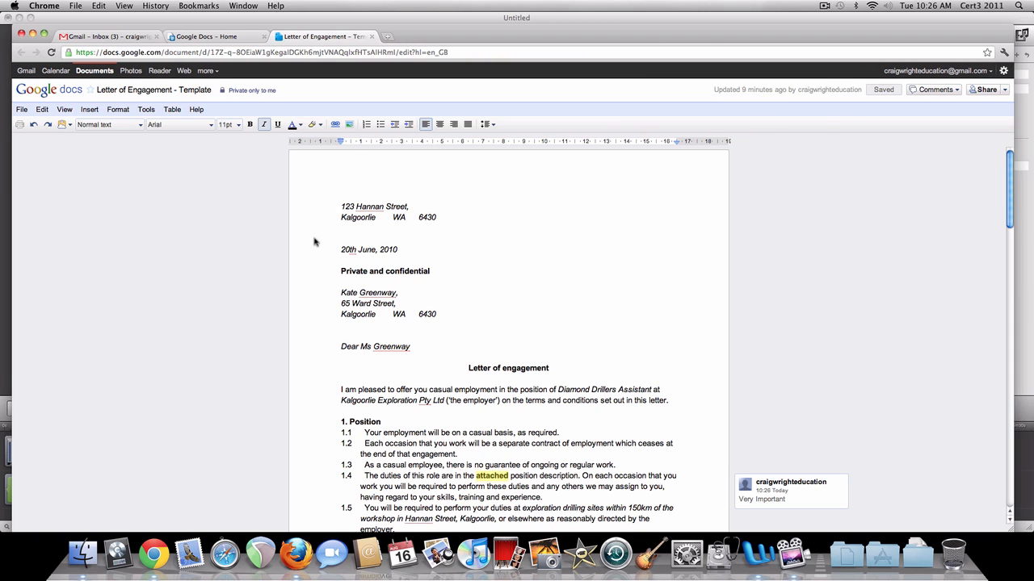
# Open the lakelandcareers site in Google Sites
pyautogui.click(214, 71)
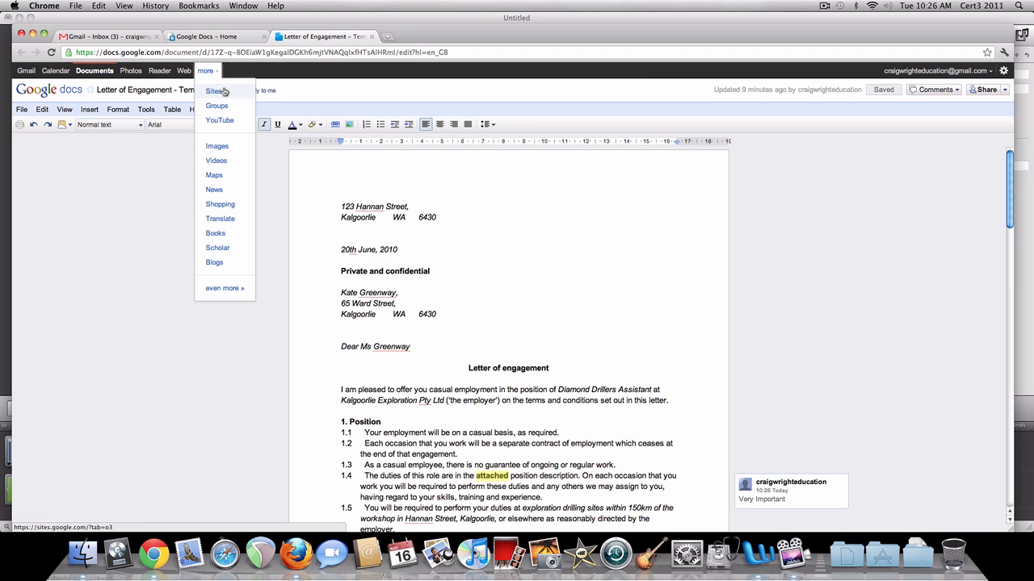
pyautogui.click(218, 93)
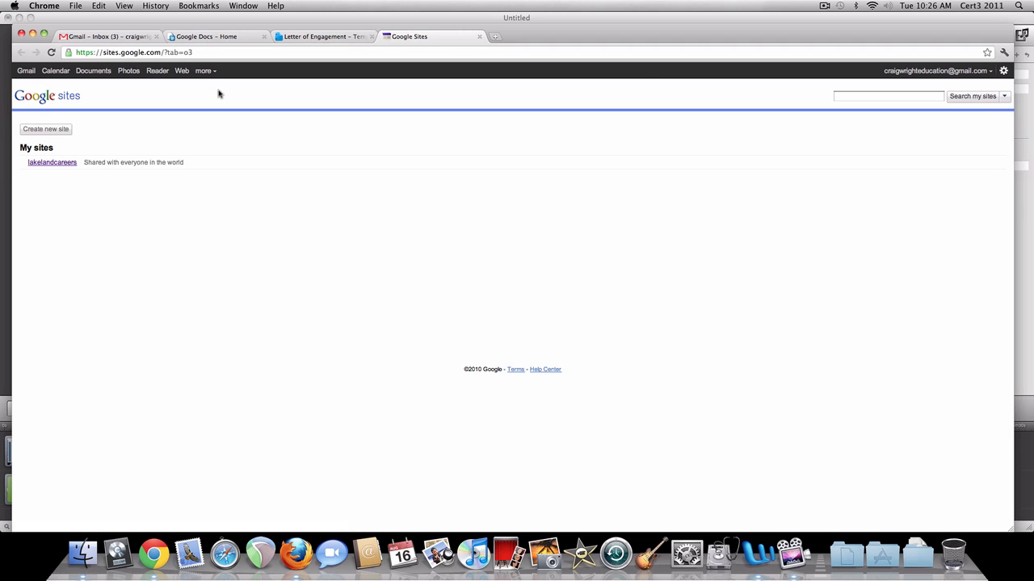
pyautogui.click(46, 164)
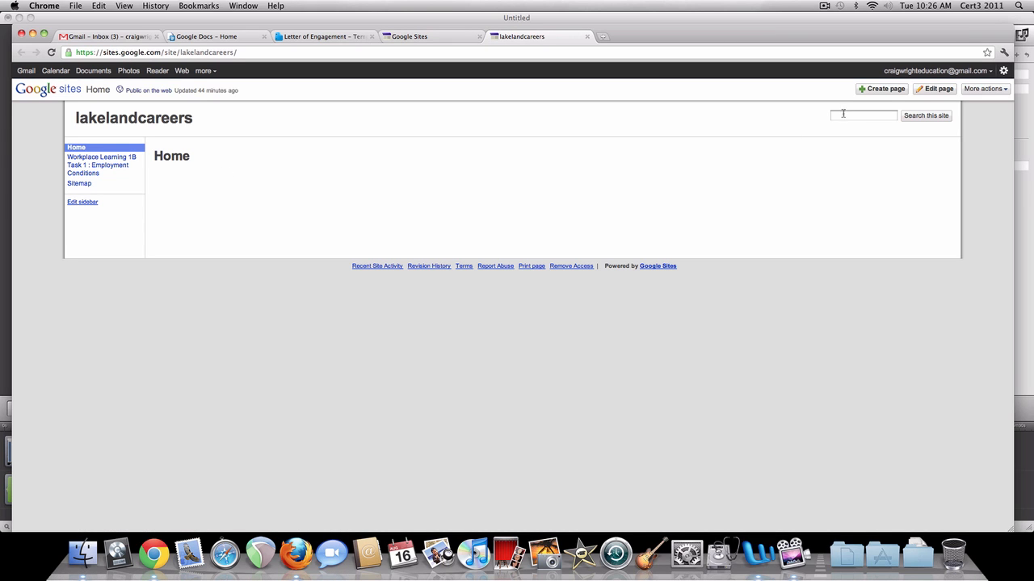
# Create a top-level web page named "Student Web Journals" in the lakelandcareers site
pyautogui.click(882, 89)
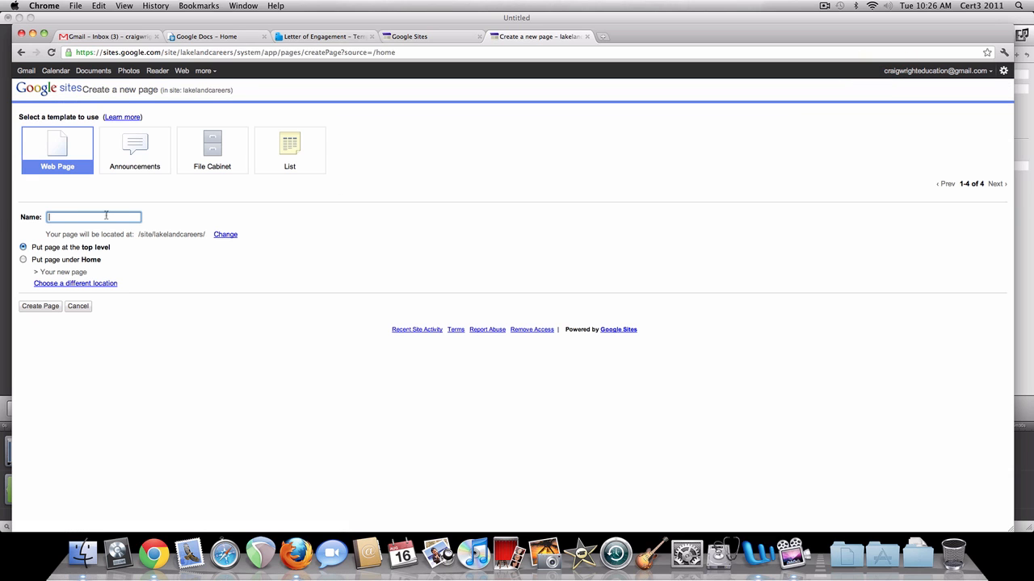
pyautogui.write('Student Web Journals')
pyautogui.click(34, 308)
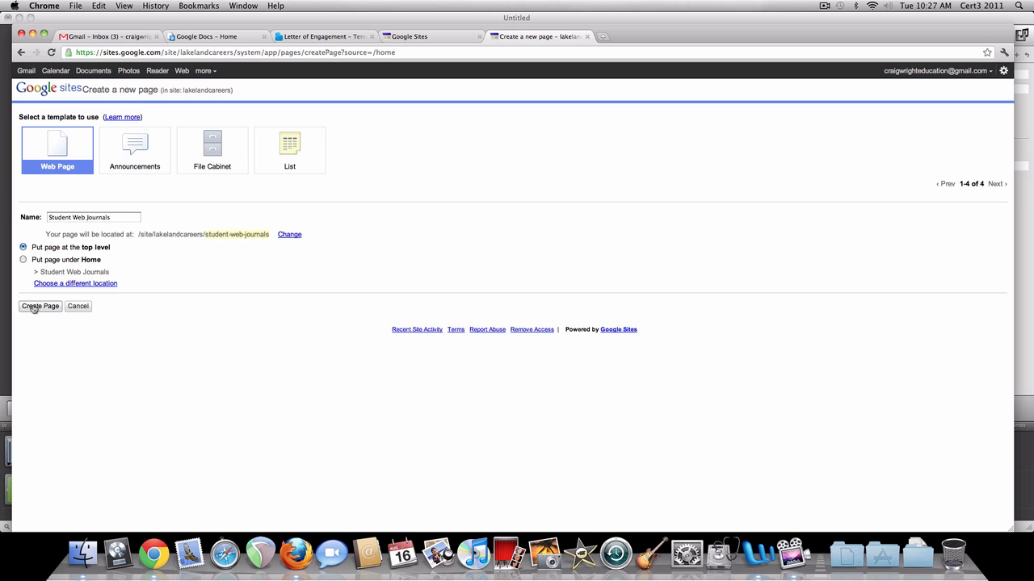
pyautogui.click(33, 307)
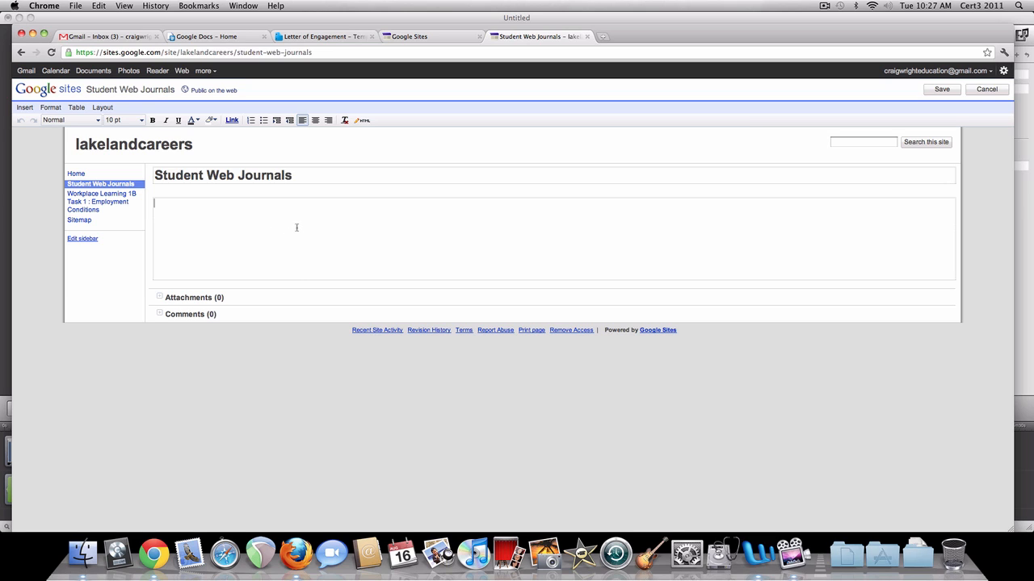
# Open the live form of the "A New employee in the Industry" spreadsheet and select its full web address
pyautogui.click(212, 38)
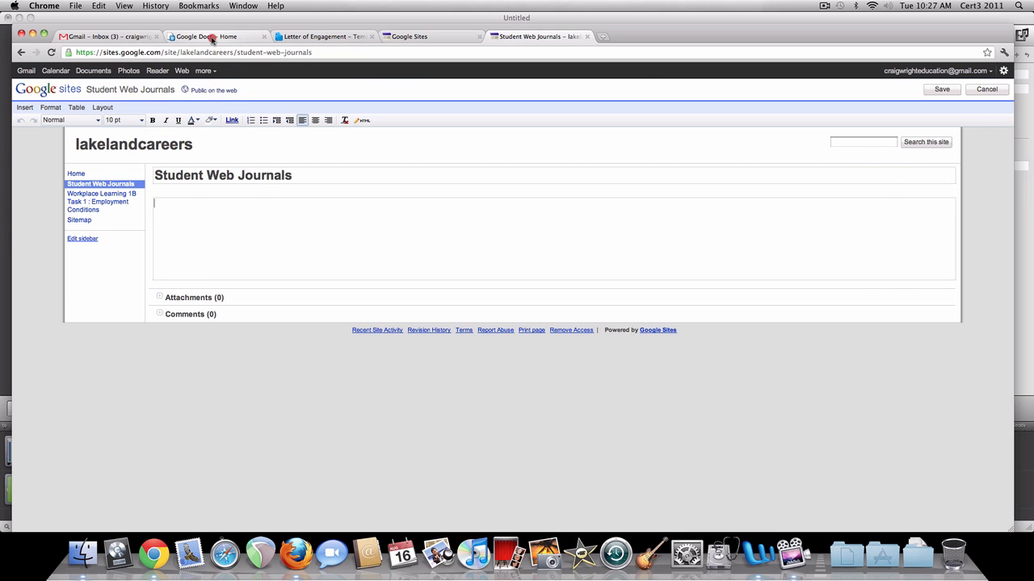
pyautogui.click(145, 167)
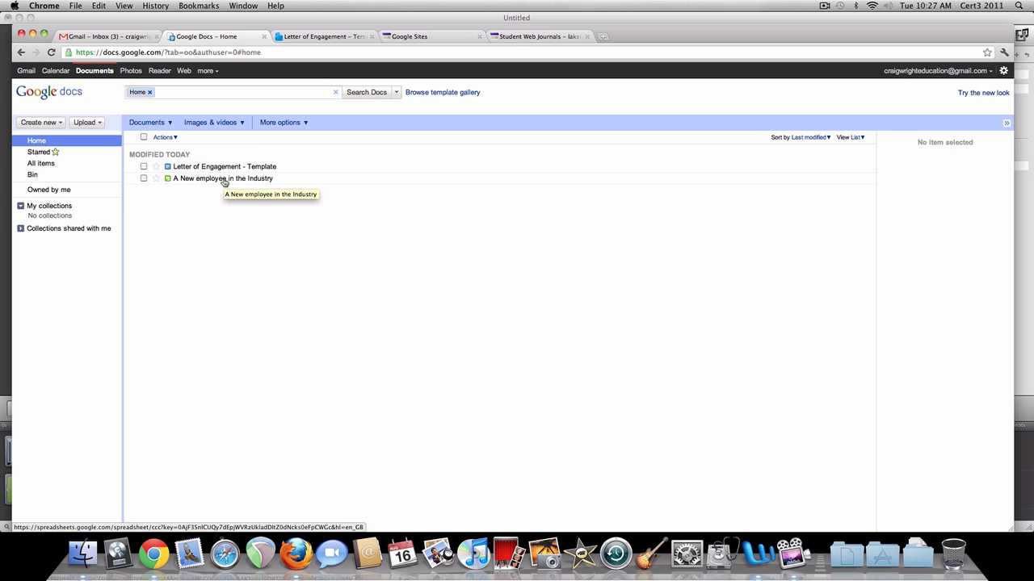
pyautogui.click(225, 179)
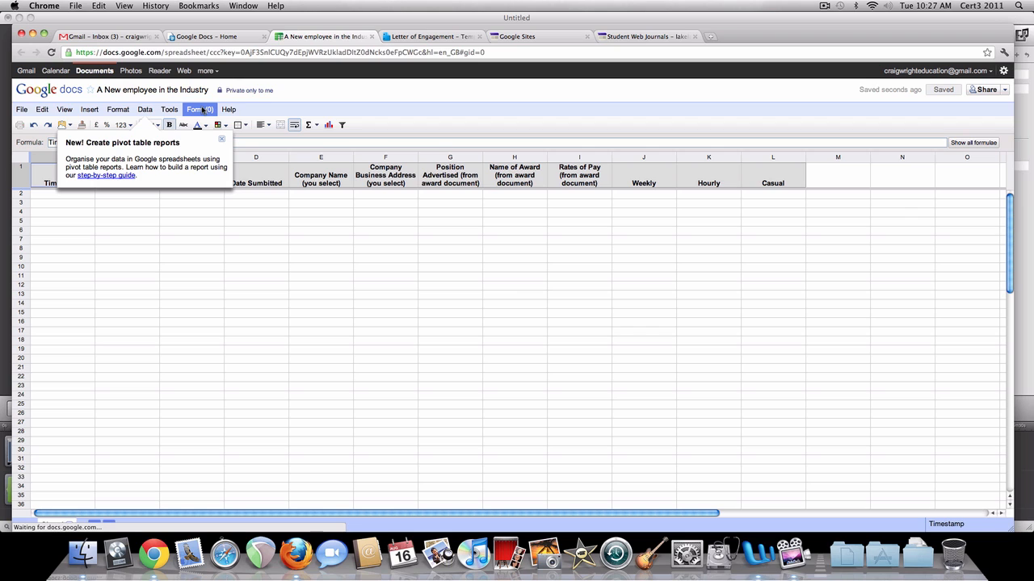
pyautogui.click(200, 111)
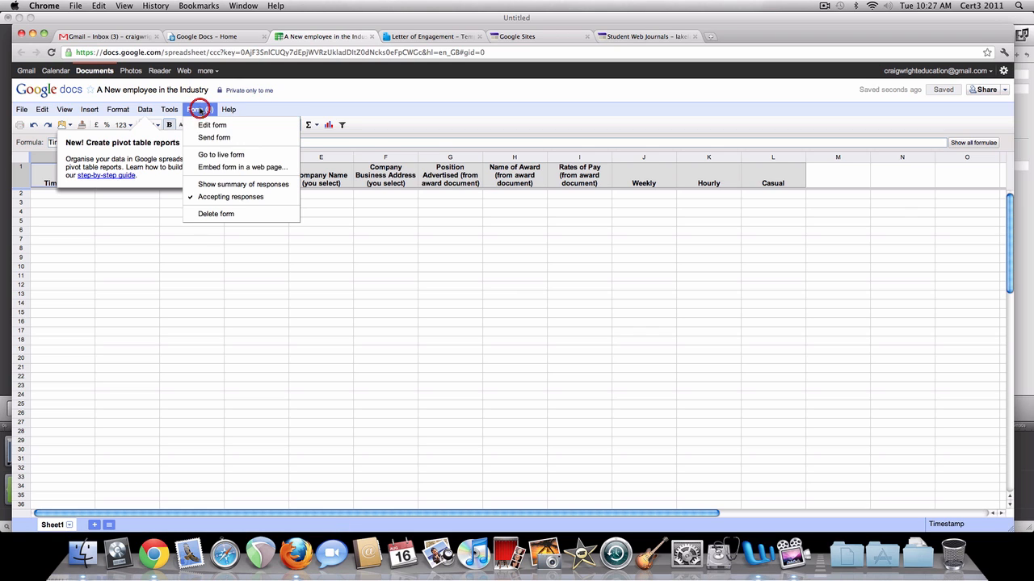
pyautogui.click(241, 157)
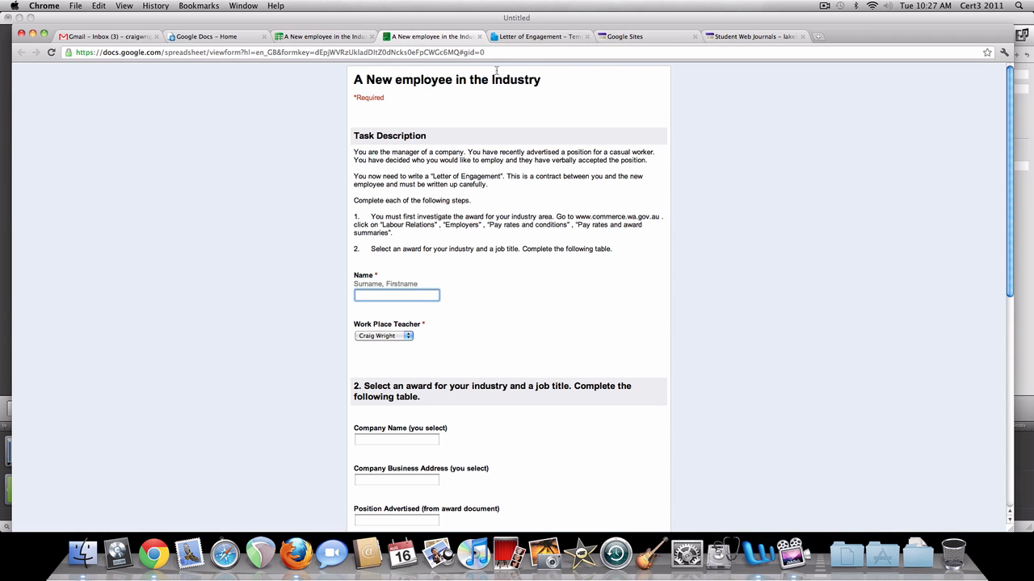
pyautogui.click(511, 53)
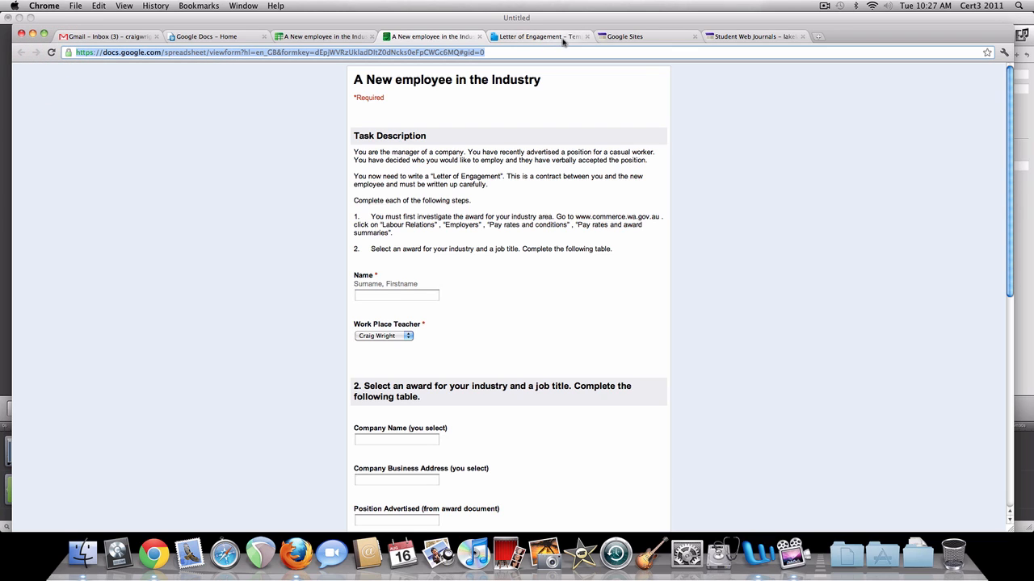
# Return to the Student Web Journals page and enter "A New Employer In The Industry Web Journal Entry" in its body
pyautogui.click(646, 36)
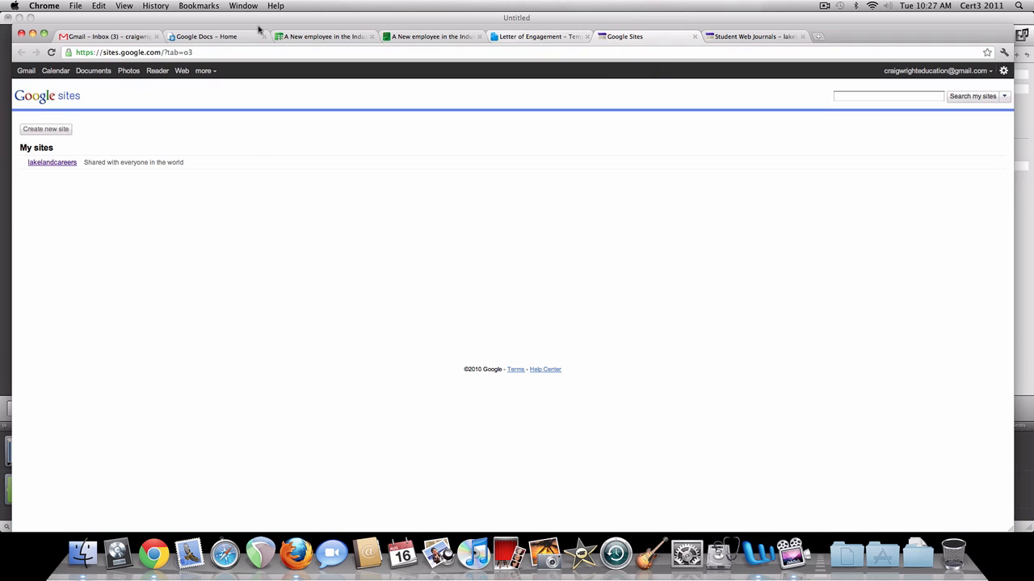
pyautogui.click(303, 36)
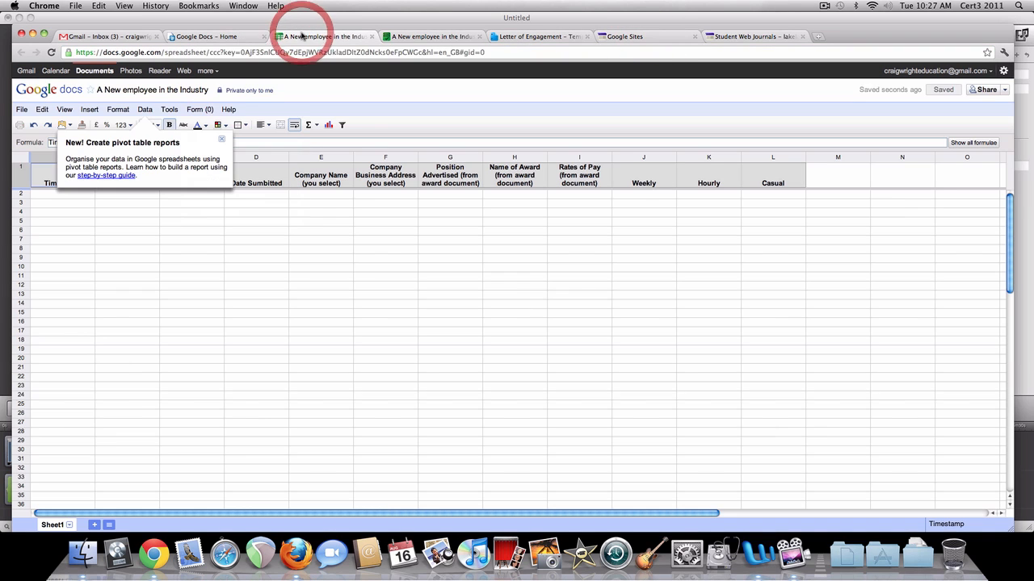
pyautogui.click(443, 37)
pyautogui.click(544, 36)
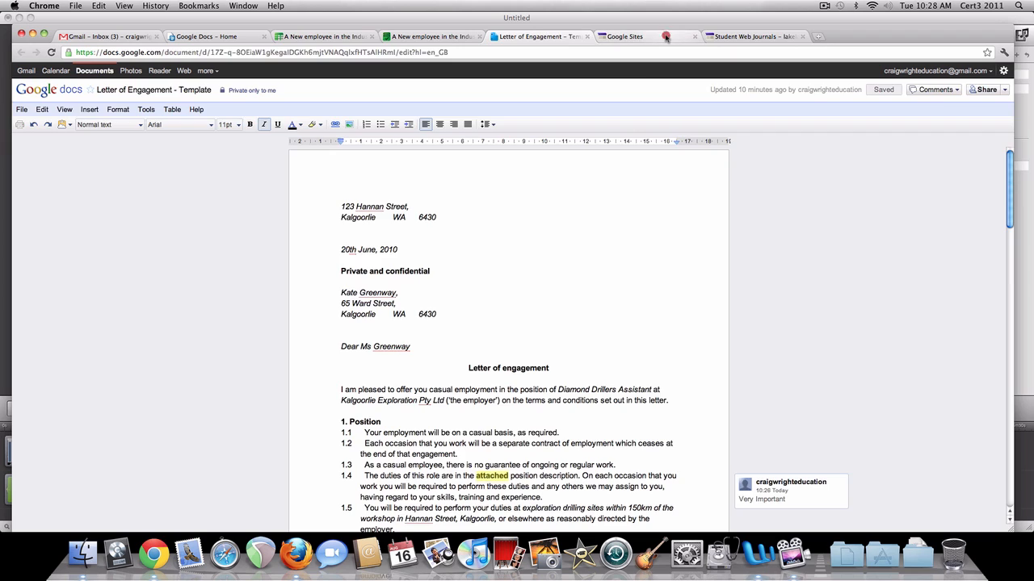
pyautogui.click(660, 37)
pyautogui.click(752, 37)
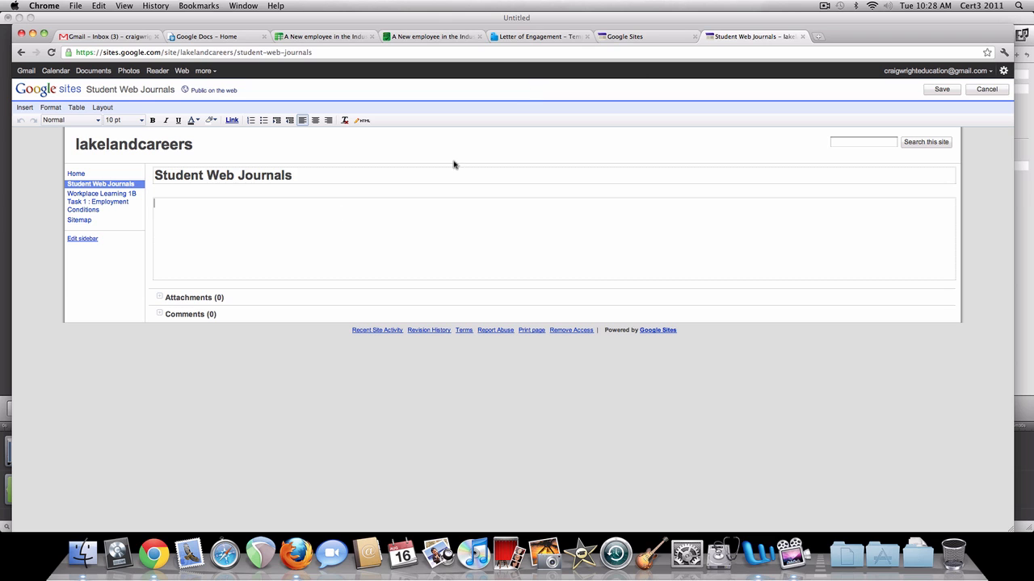
pyautogui.click(331, 37)
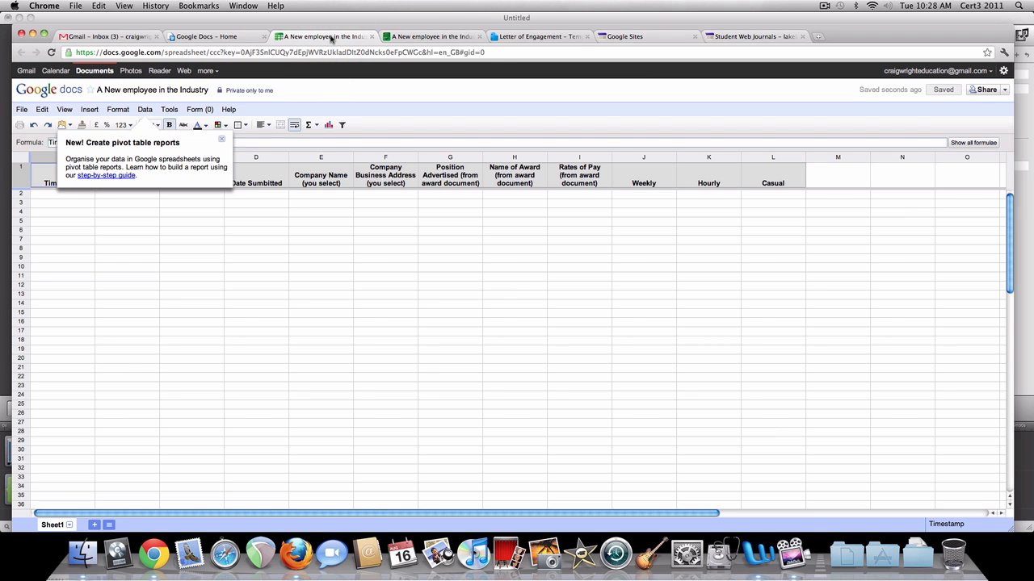
pyautogui.click(752, 37)
pyautogui.write('A New Employer')
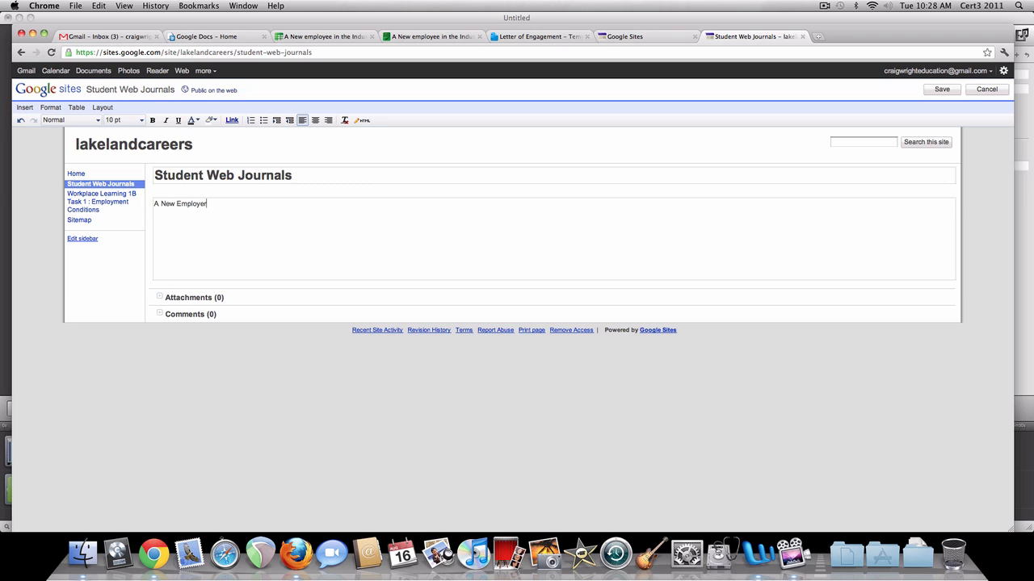
pyautogui.write(' In The Industry Web Journal Entry')
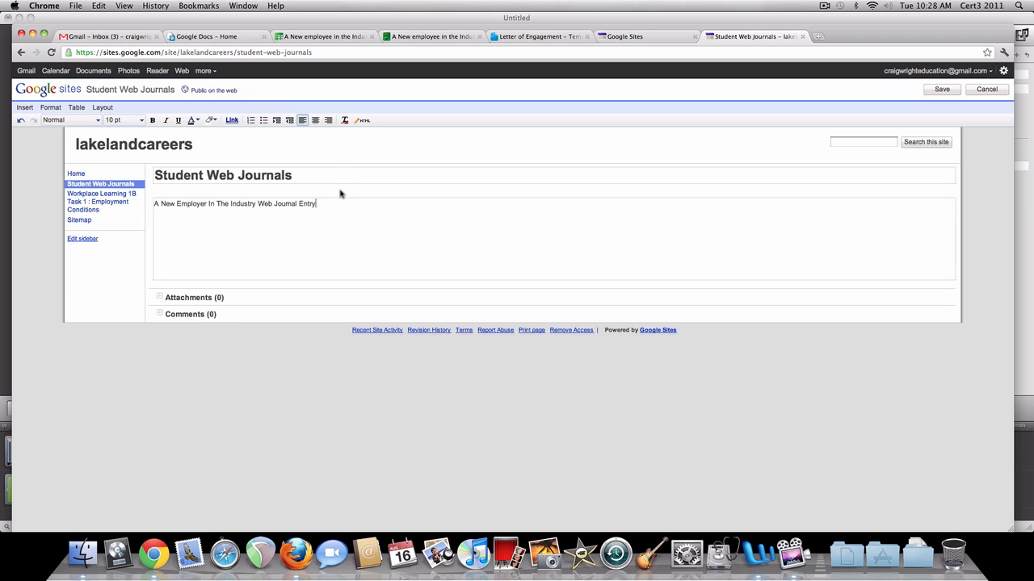
# Link the "A New Employer In The Industry Web Journal Entry" text to the copied form address, opening in a new window, and save the page
pyautogui.moveTo(317, 205); pyautogui.dragTo(157, 202)
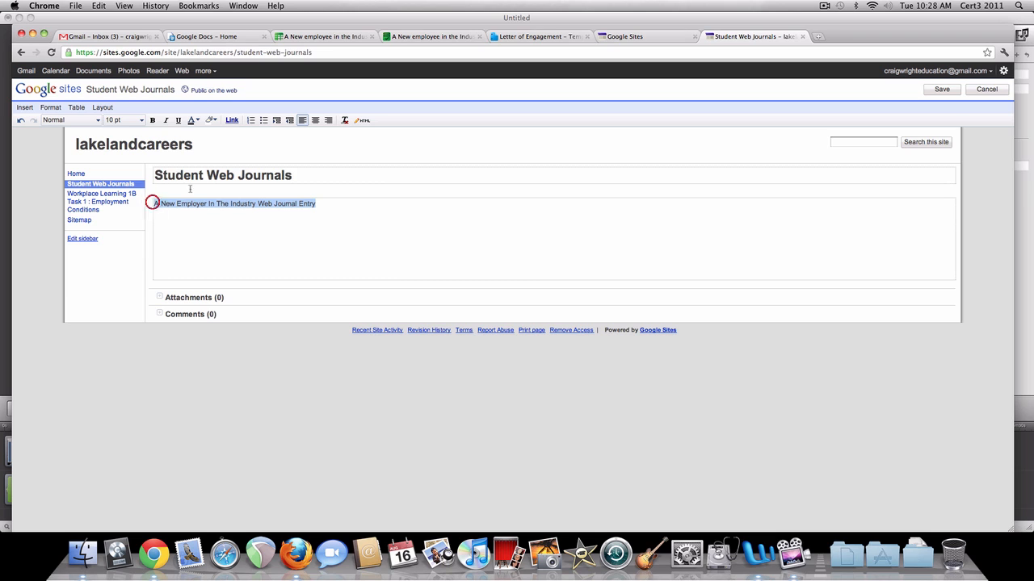
pyautogui.click(232, 121)
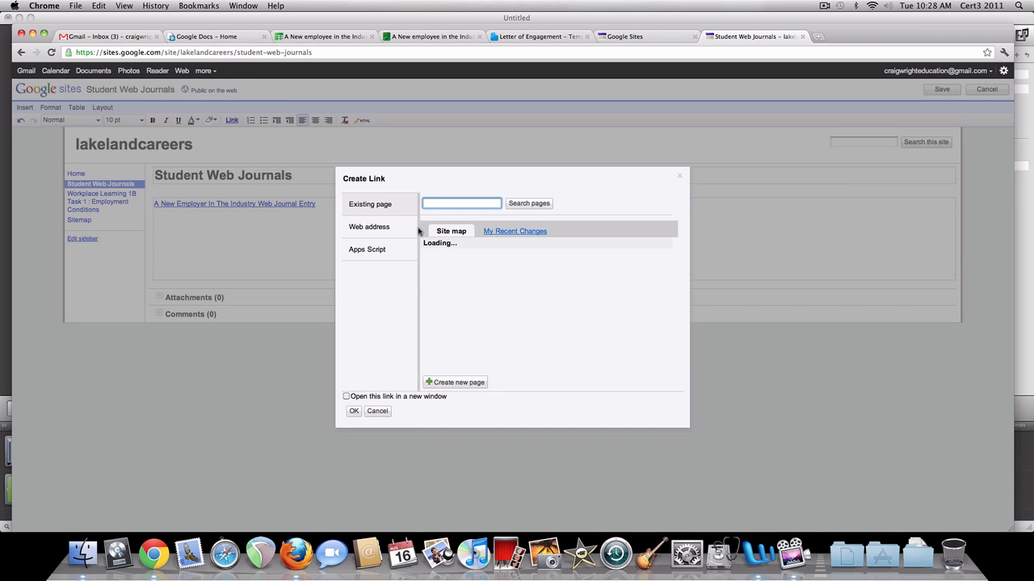
pyautogui.click(385, 229)
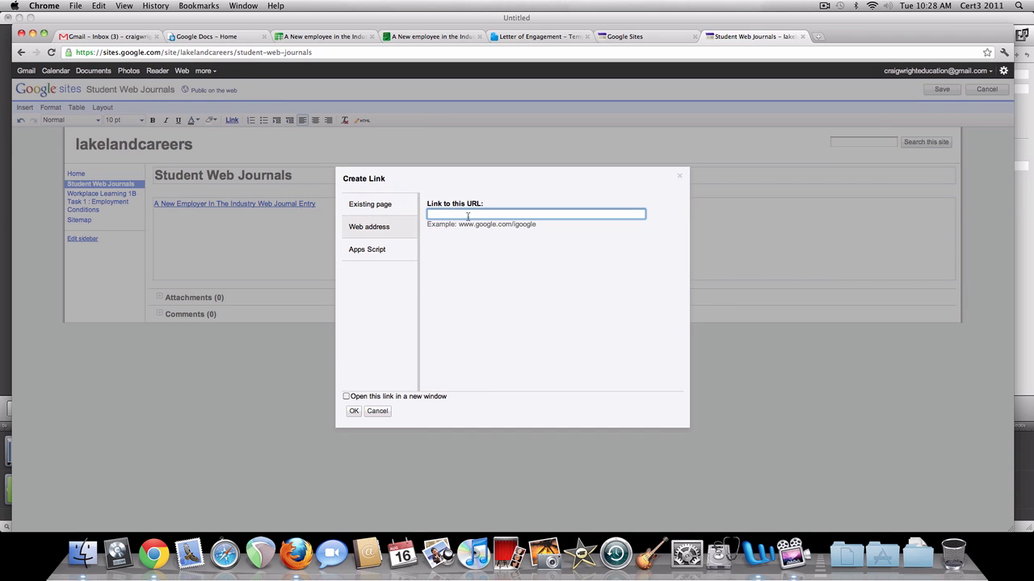
pyautogui.click(468, 217)
pyautogui.press('super+v')
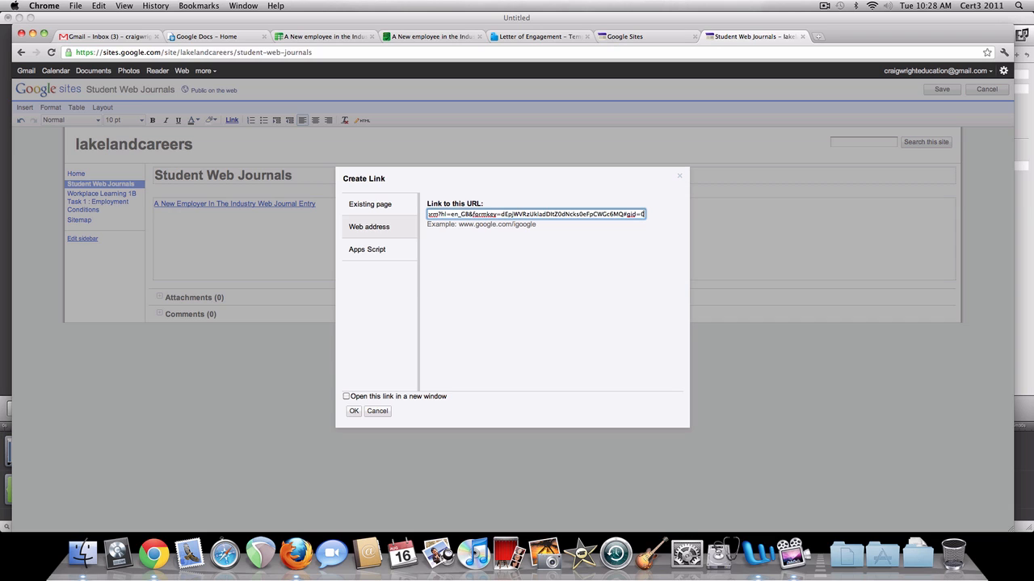
pyautogui.click(347, 396)
pyautogui.click(354, 411)
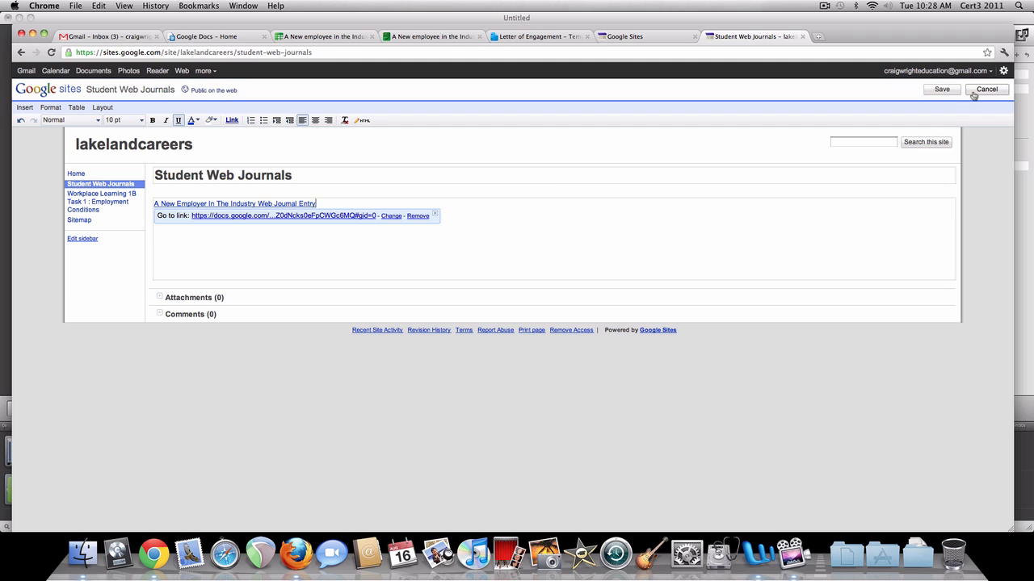
pyautogui.click(936, 89)
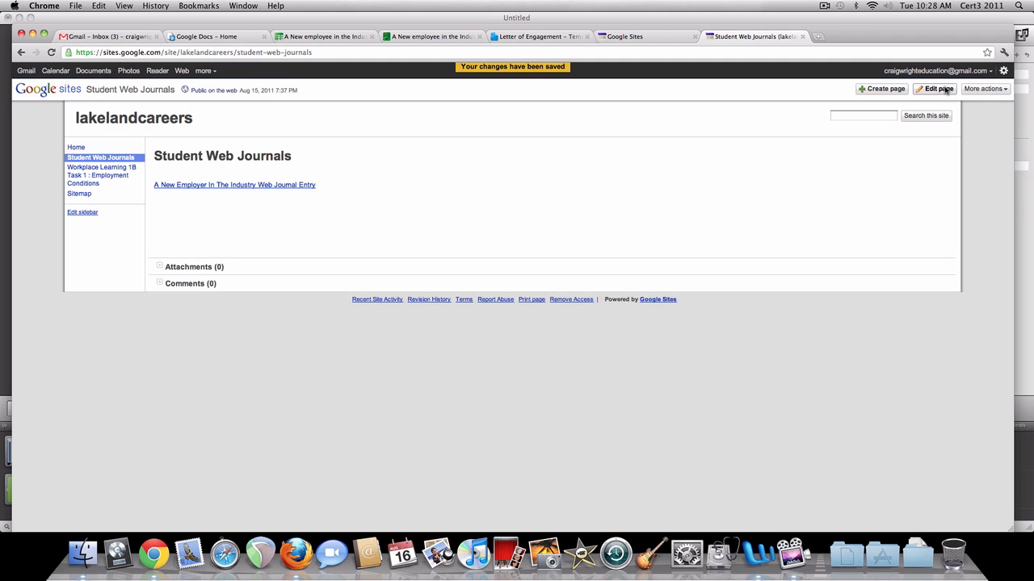
# Preview the site as a viewer and open the form through the journal entry link on the Student Web Journals page
pyautogui.click(1004, 89)
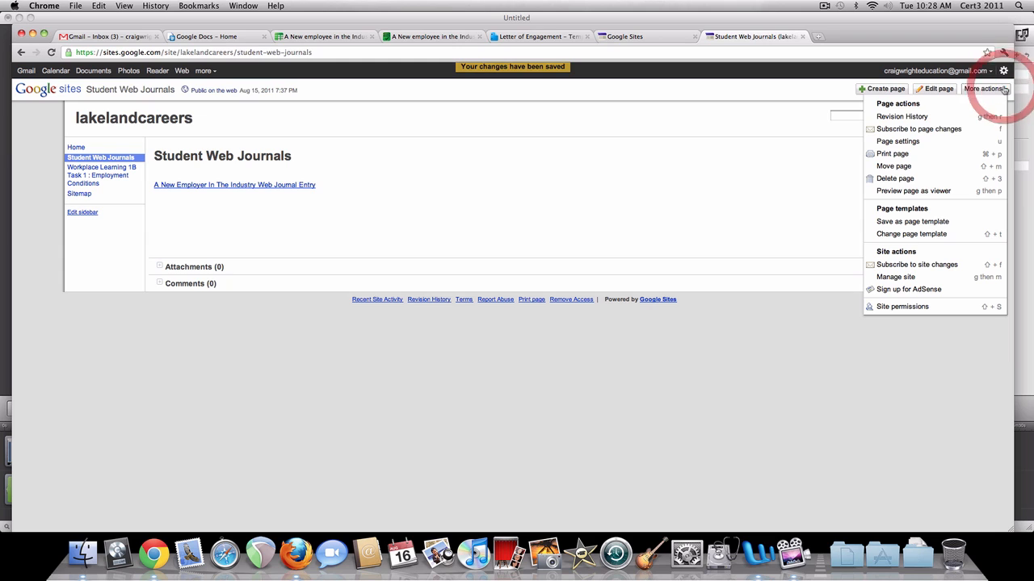
pyautogui.click(911, 192)
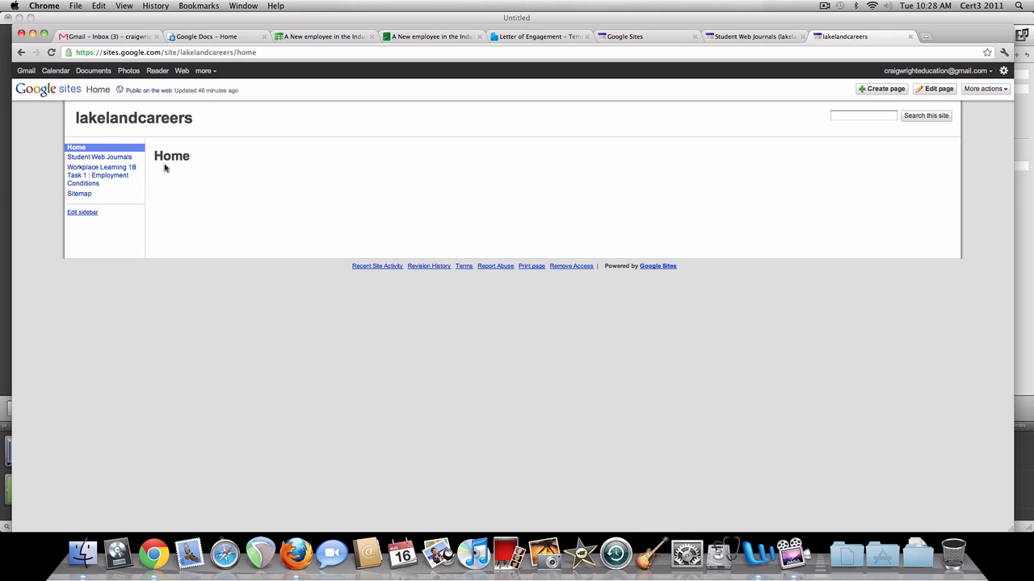
pyautogui.click(98, 159)
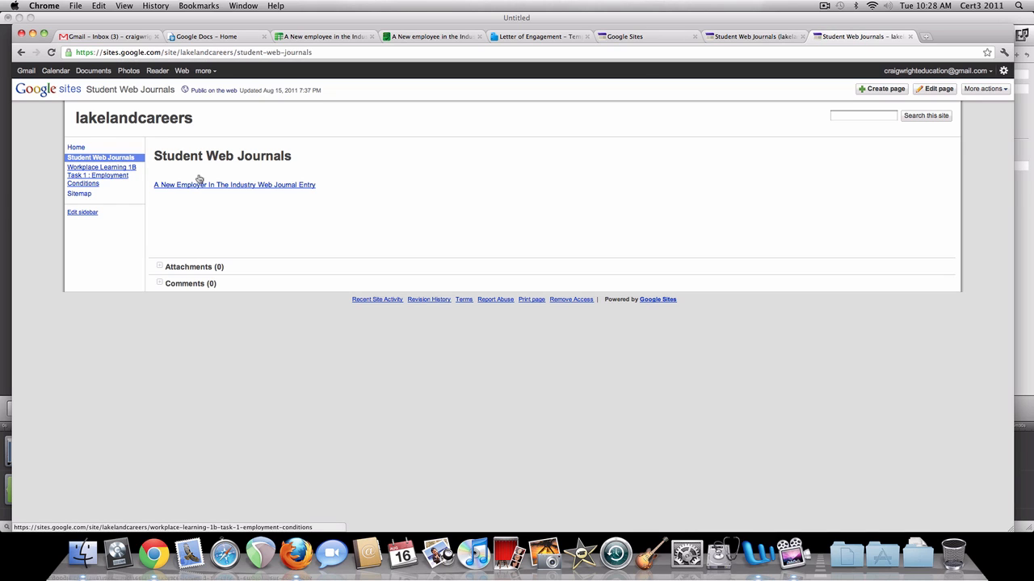
pyautogui.click(188, 185)
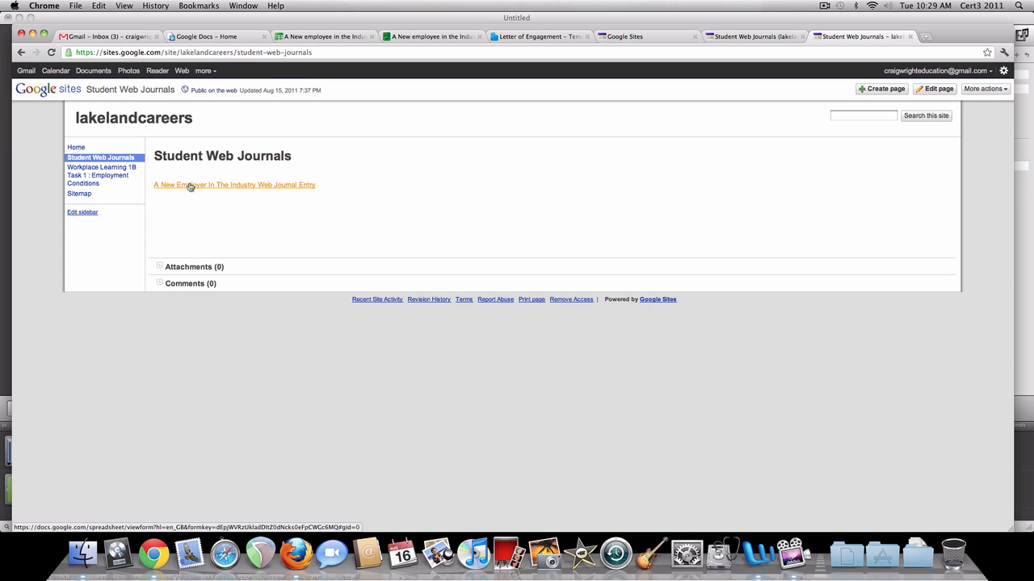
pyautogui.click(76, 168)
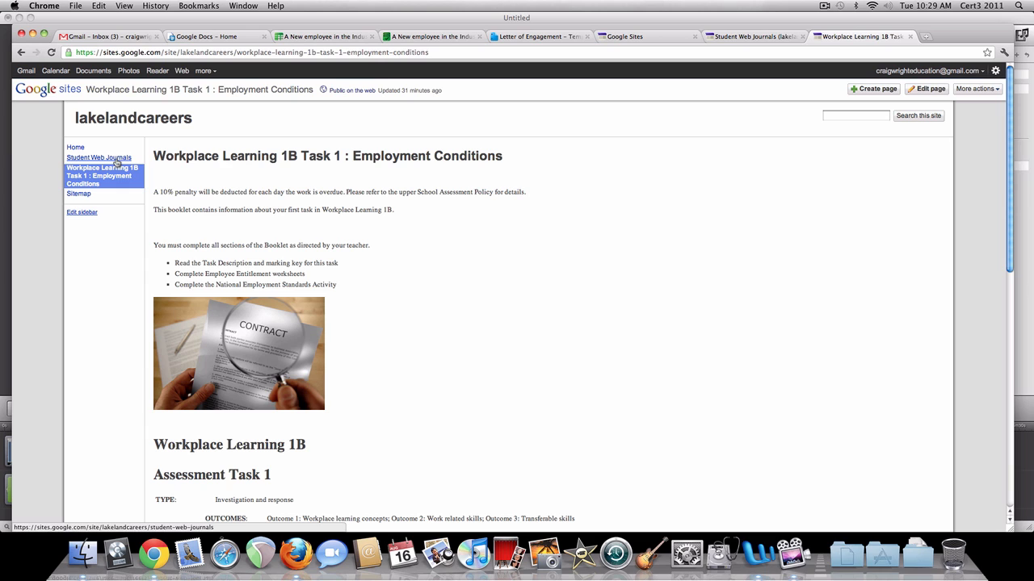
pyautogui.click(117, 160)
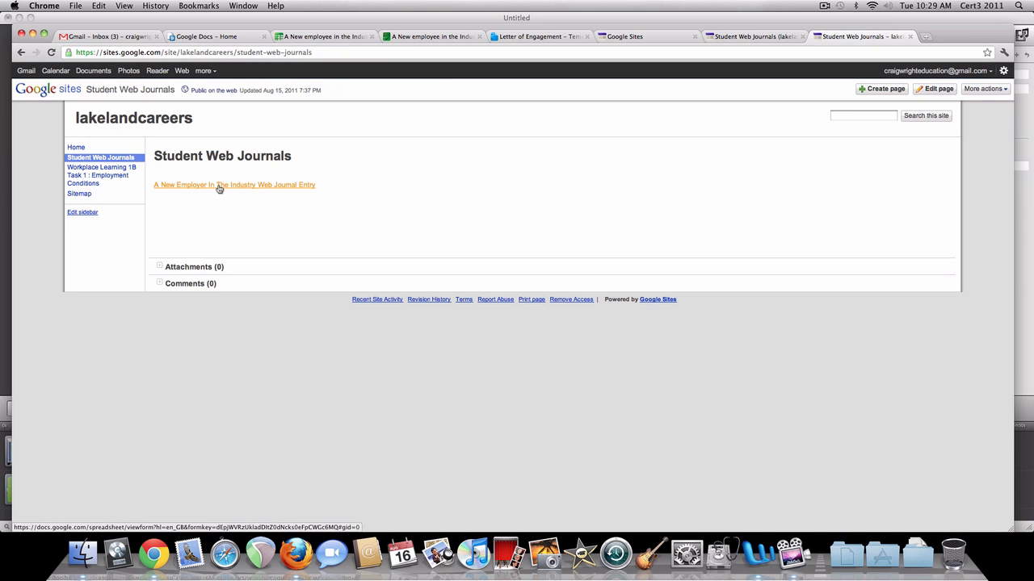
pyautogui.click(218, 185)
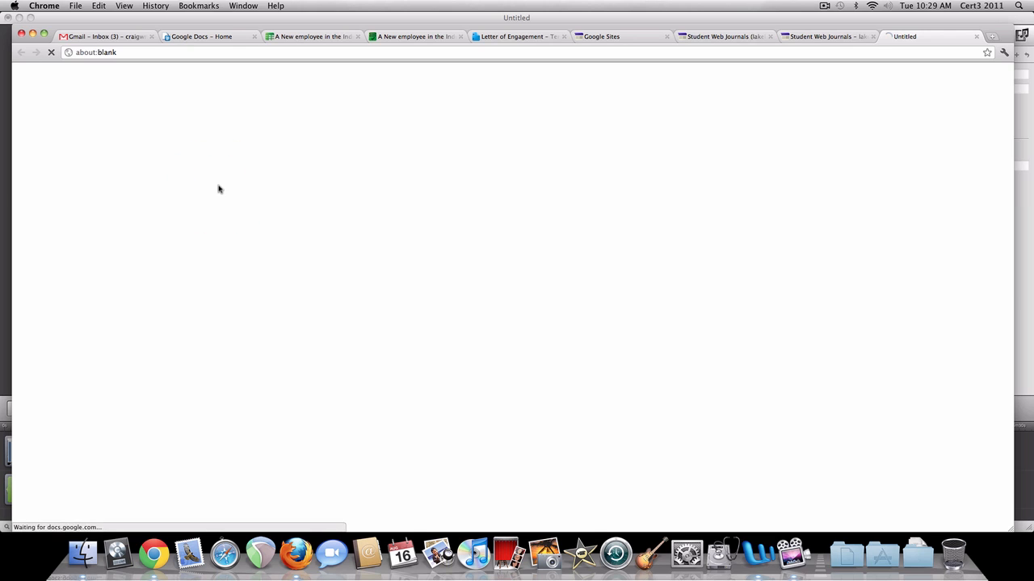
pyautogui.scroll(-10, 570, 318)
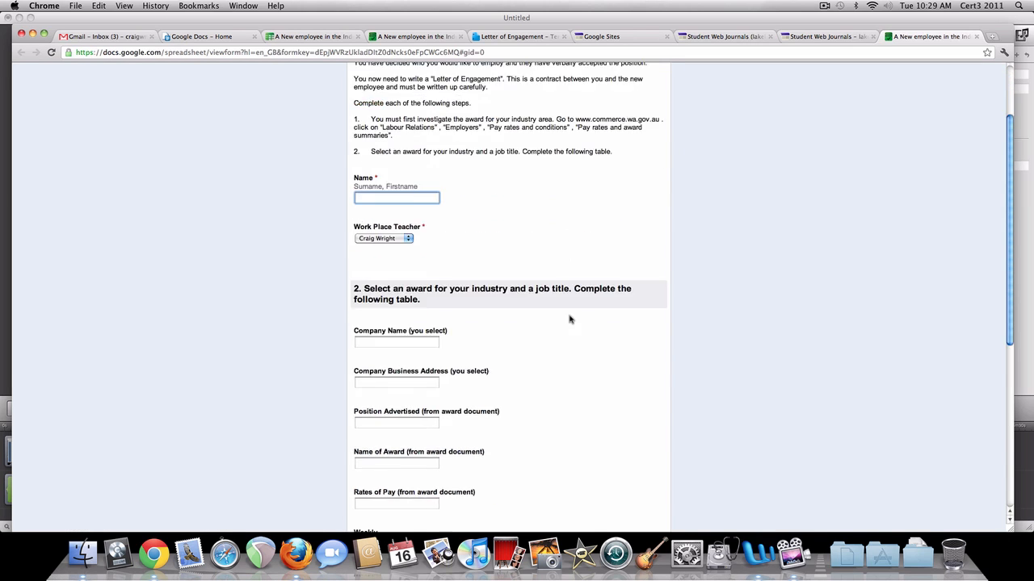
pyautogui.scroll(10, 570, 318)
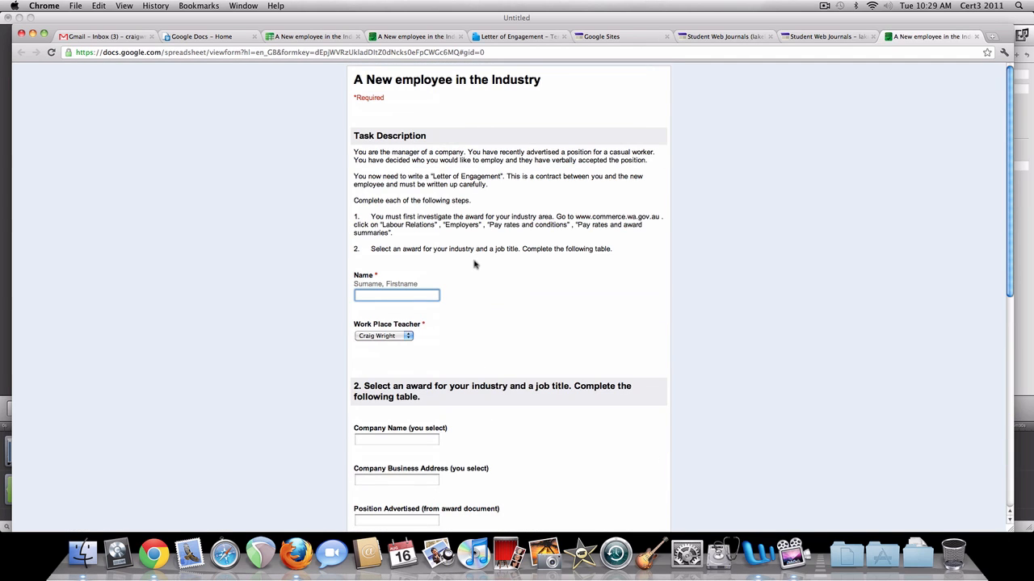
# Fill in the student's name, company name "I Am Awesome", business address "Ray Foo Music" and position advertised "Producer" in the form
pyautogui.write('Foo Foo')
pyautogui.press('Tab')
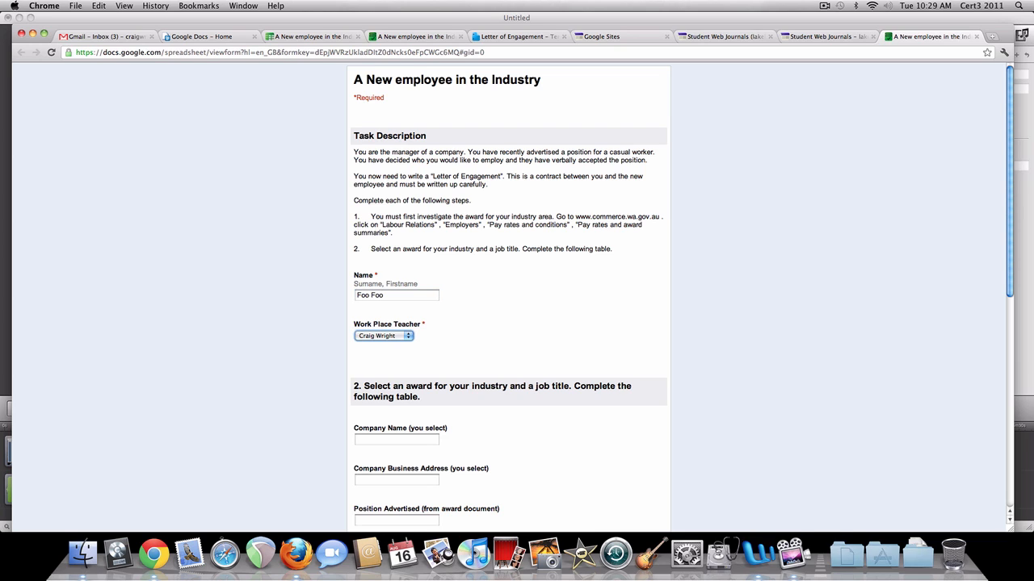
pyautogui.click(401, 436)
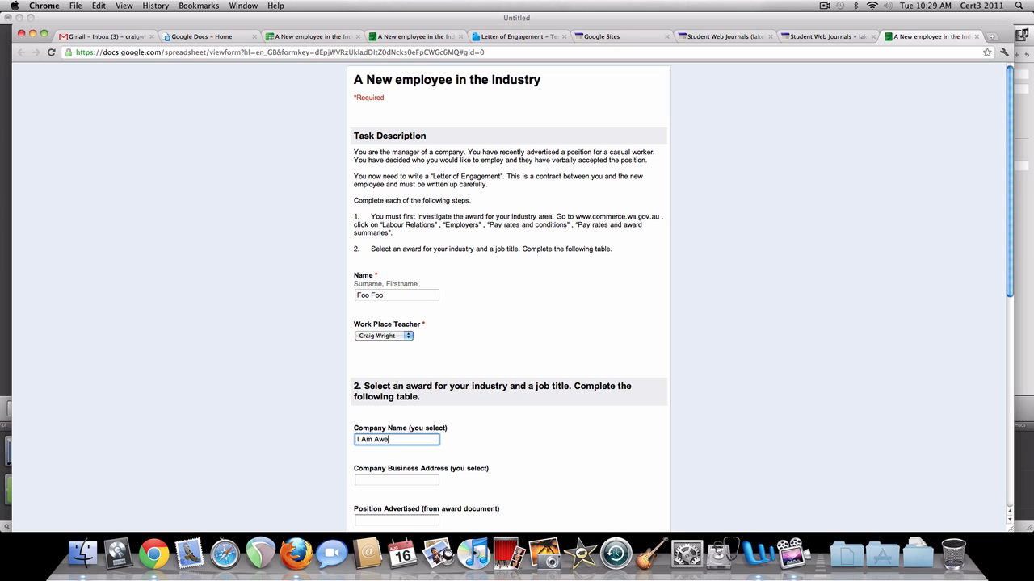
pyautogui.write('I Am Awesome')
pyautogui.press('Tab')
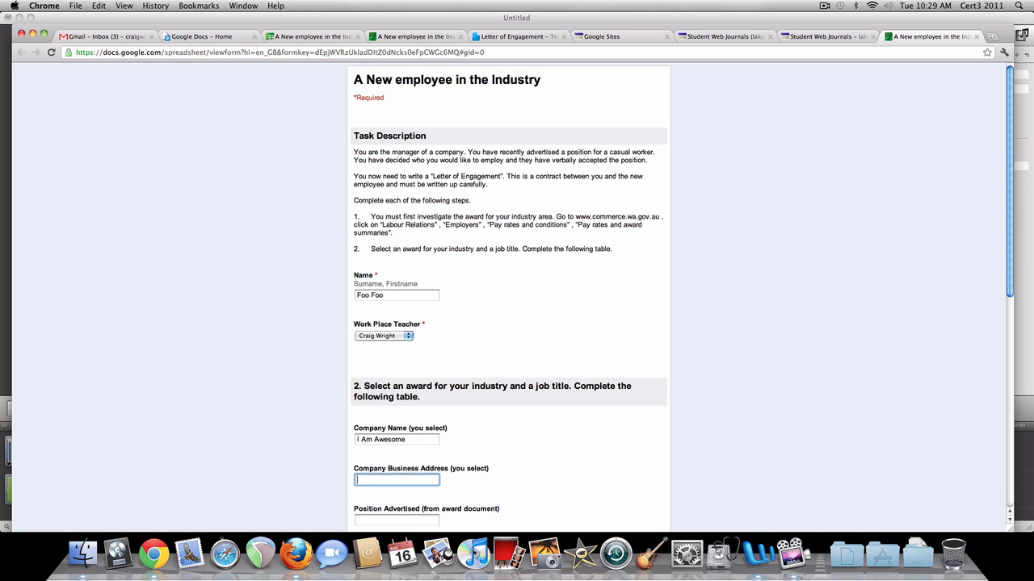
pyautogui.write('Ray Foo Music')
pyautogui.press('Tab')
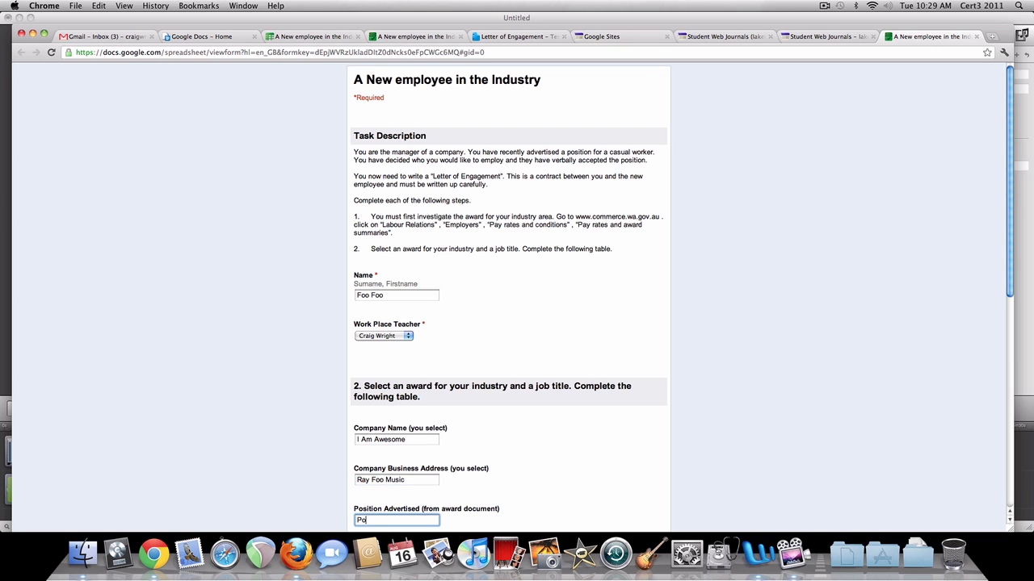
pyautogui.write('Producer')
pyautogui.press('Tab')
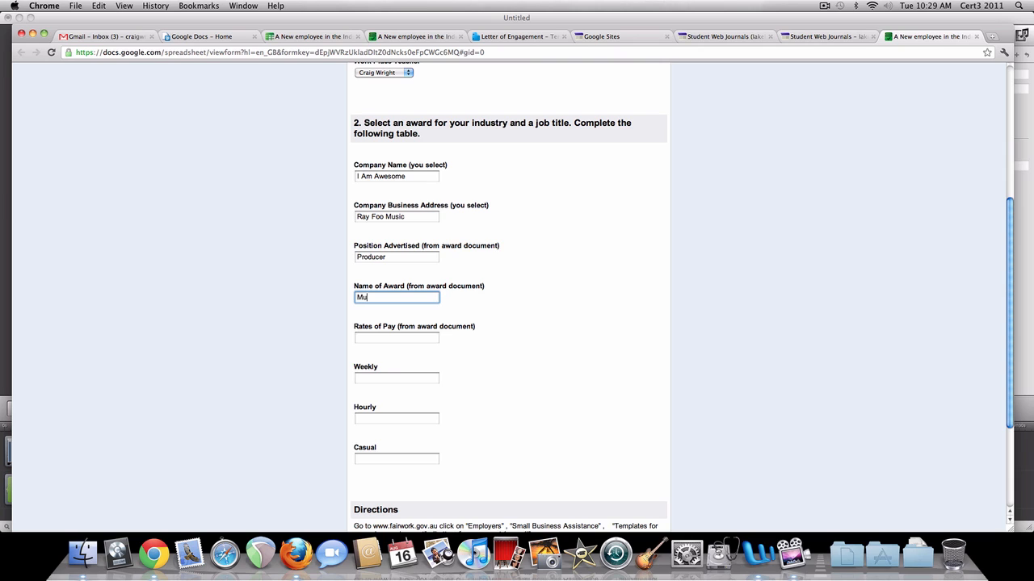
# Enter award name "Music", rates of pay "Not enough", weekly "etc et", hourly "etc" and casual "etc" in the form
pyautogui.press('Tab')
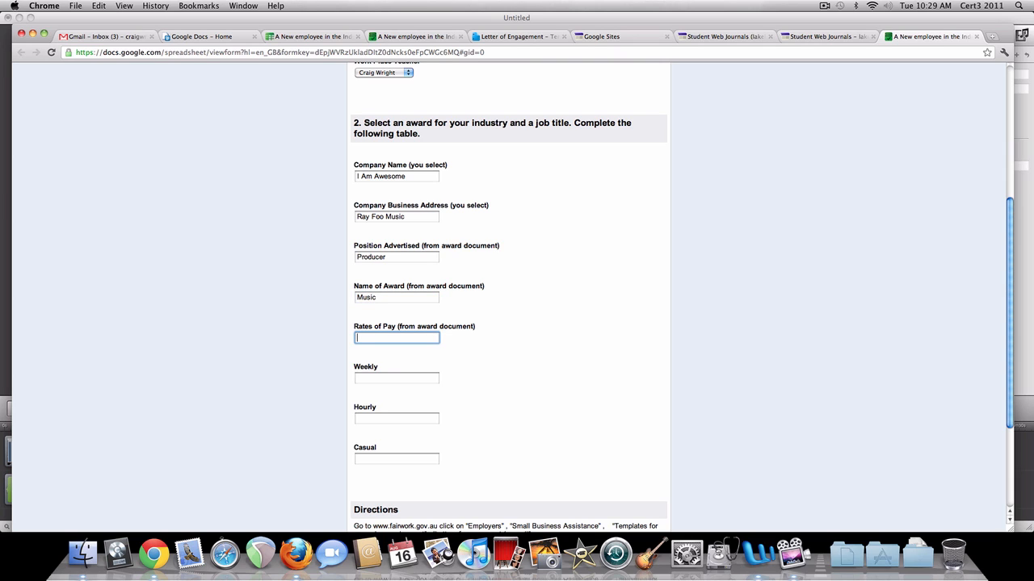
pyautogui.write('Not enough')
pyautogui.press('Tab')
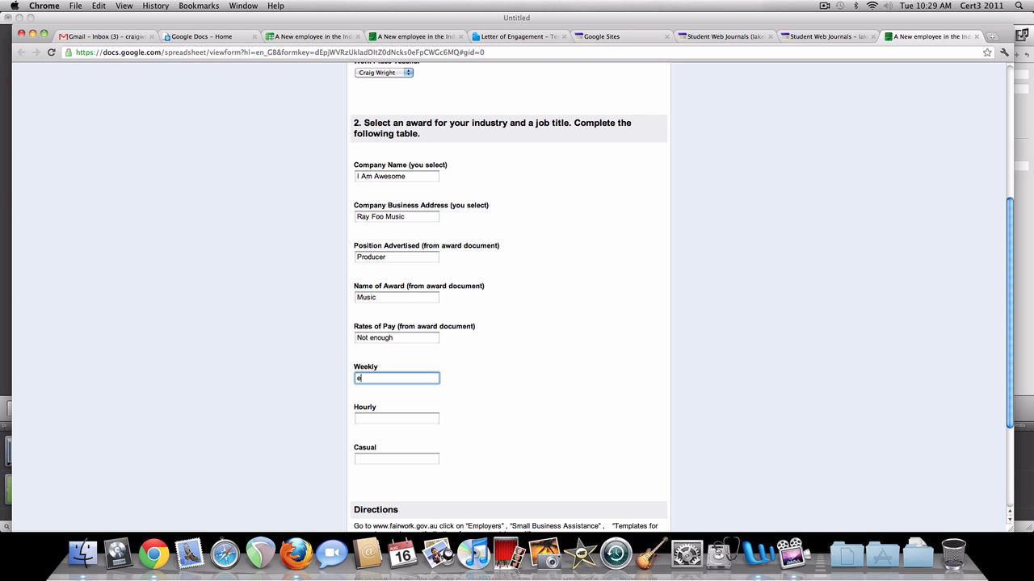
pyautogui.write('etc et')
pyautogui.press('Tab')
pyautogui.write('etc')
pyautogui.press('Tab')
pyautogui.write('etc')
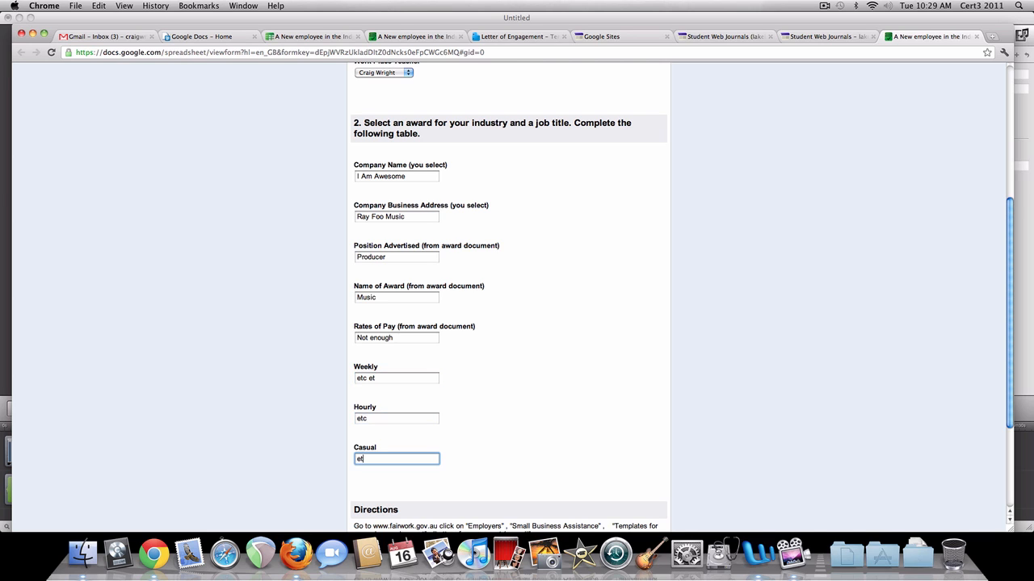
pyautogui.press('Tab')
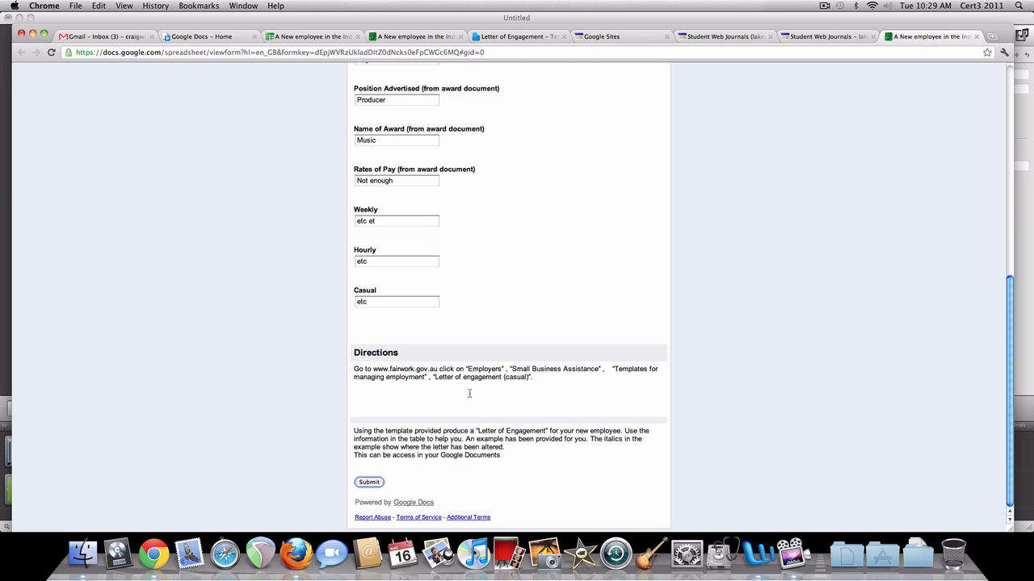
# Submit the form and check the recorded entry in the "A New employee in the Industry" spreadsheet, dismissing the pivot table notice
pyautogui.click(370, 482)
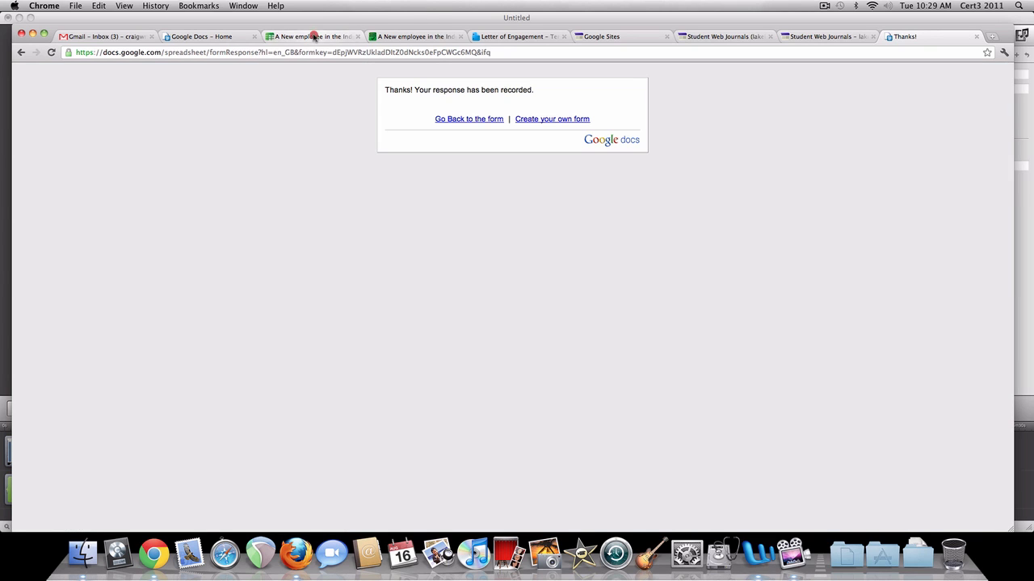
pyautogui.click(311, 36)
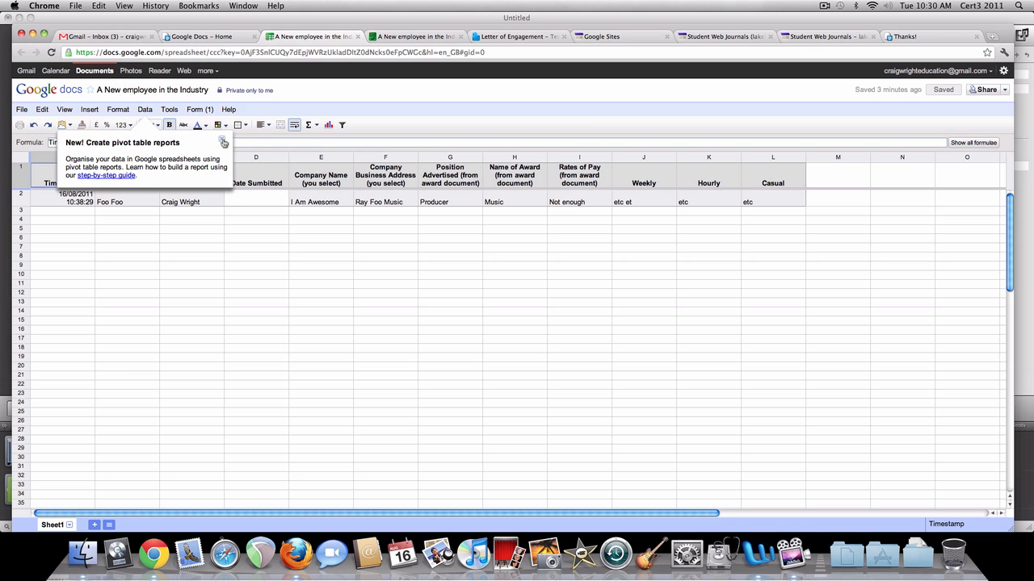
pyautogui.click(224, 142)
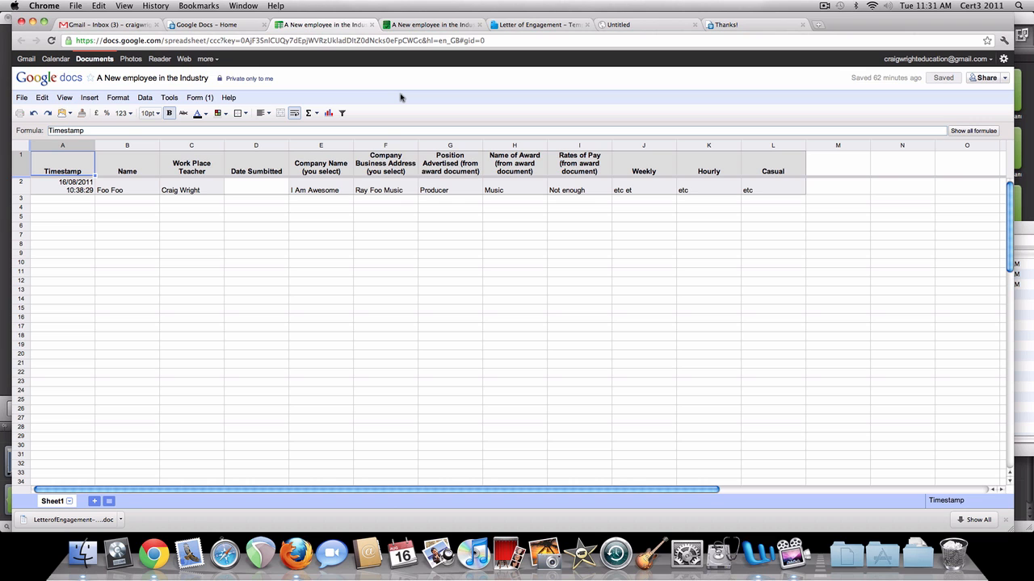
# Open musictech.rayfoomusic.com in a new tab and view its Permission Slips page as an example
pyautogui.press('super+t')
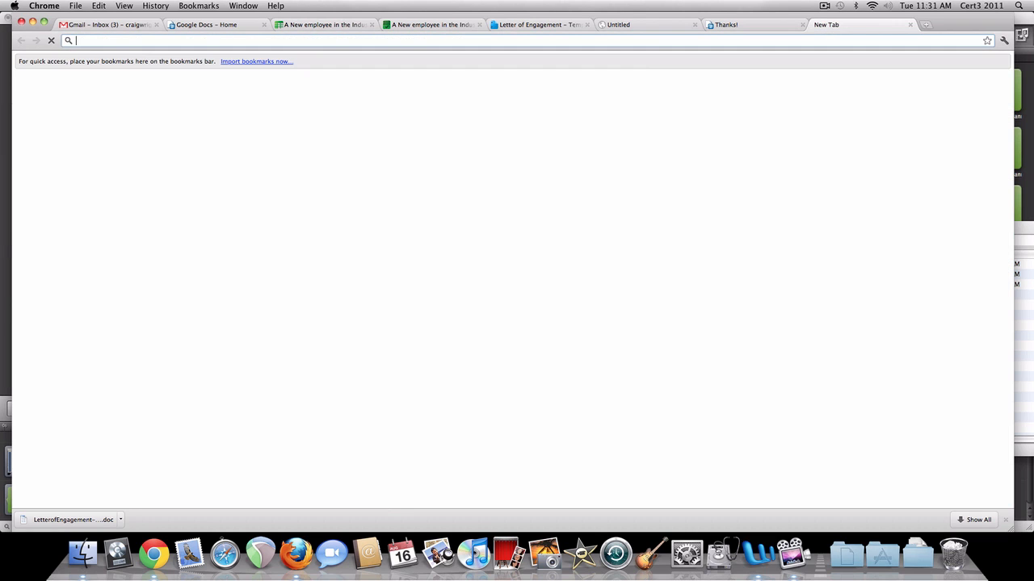
pyautogui.write('musi')
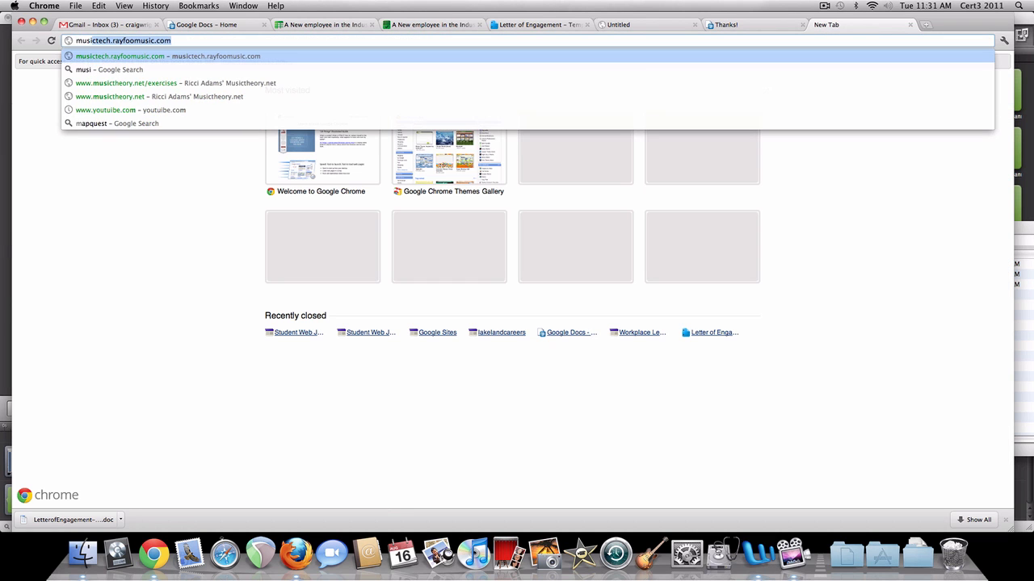
pyautogui.press('Return')
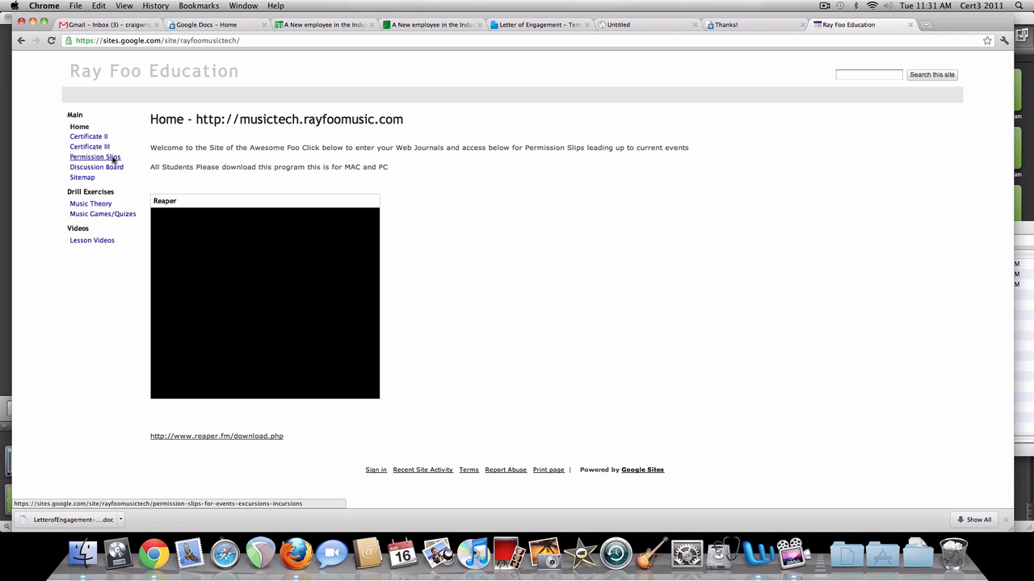
pyautogui.click(102, 159)
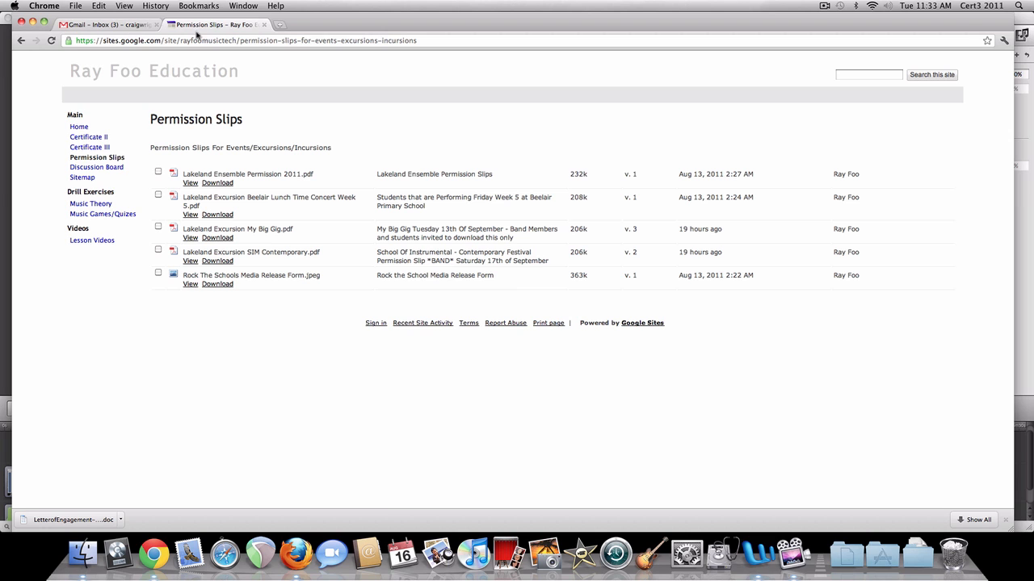
# Go from the Gmail inbox to Google Sites and open the lakelandcareers site
pyautogui.click(95, 25)
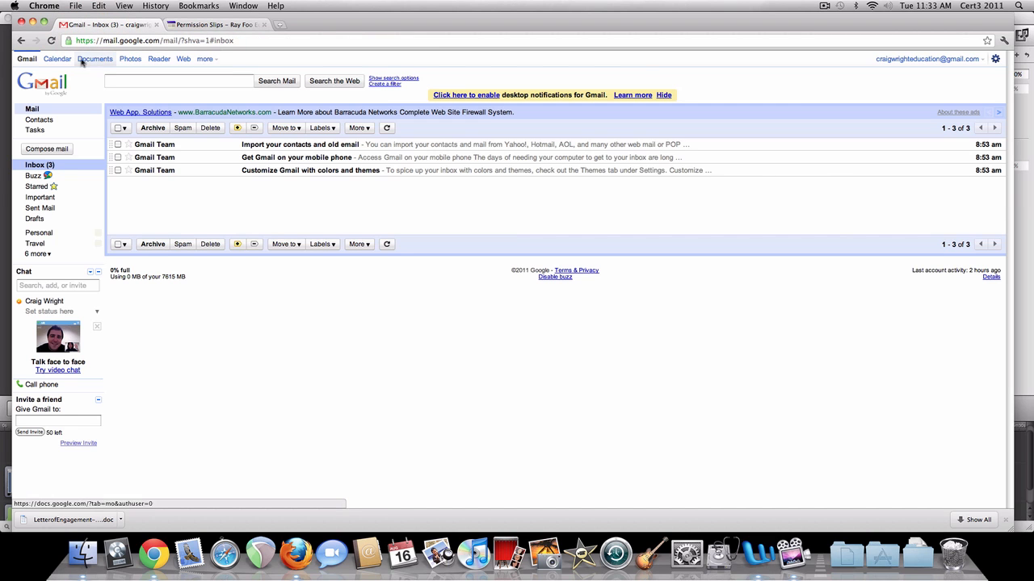
pyautogui.click(206, 61)
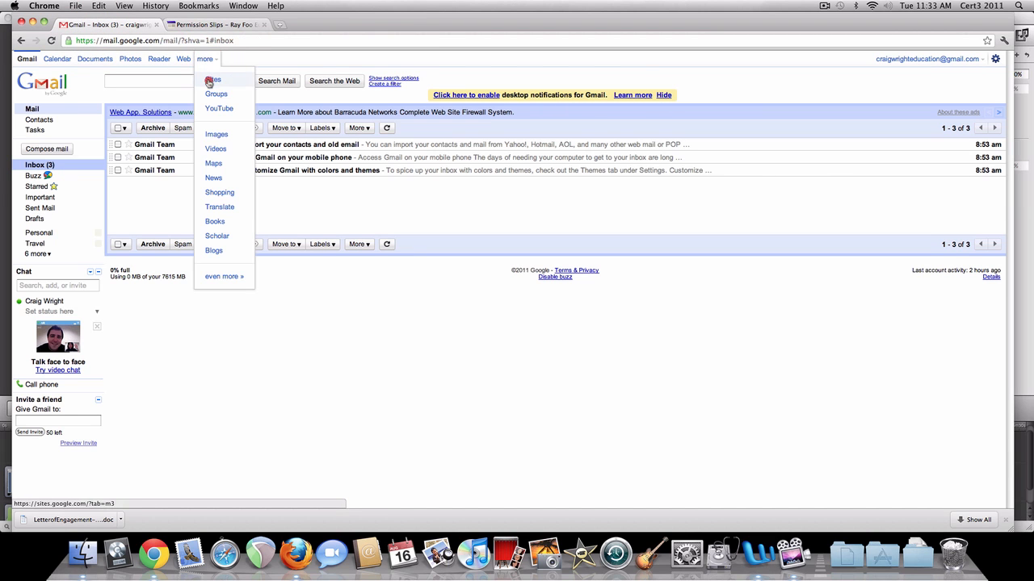
pyautogui.click(213, 80)
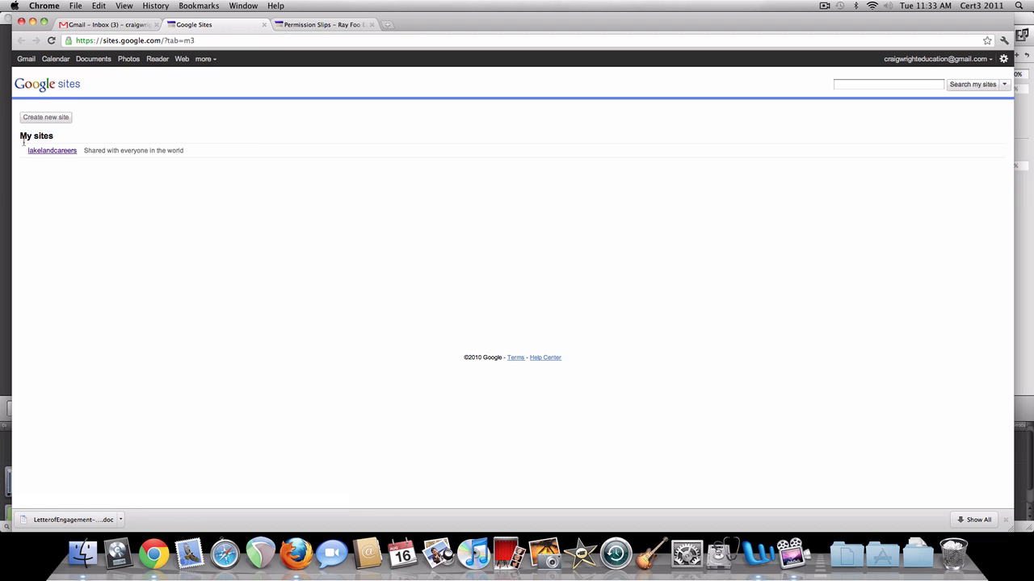
pyautogui.click(60, 151)
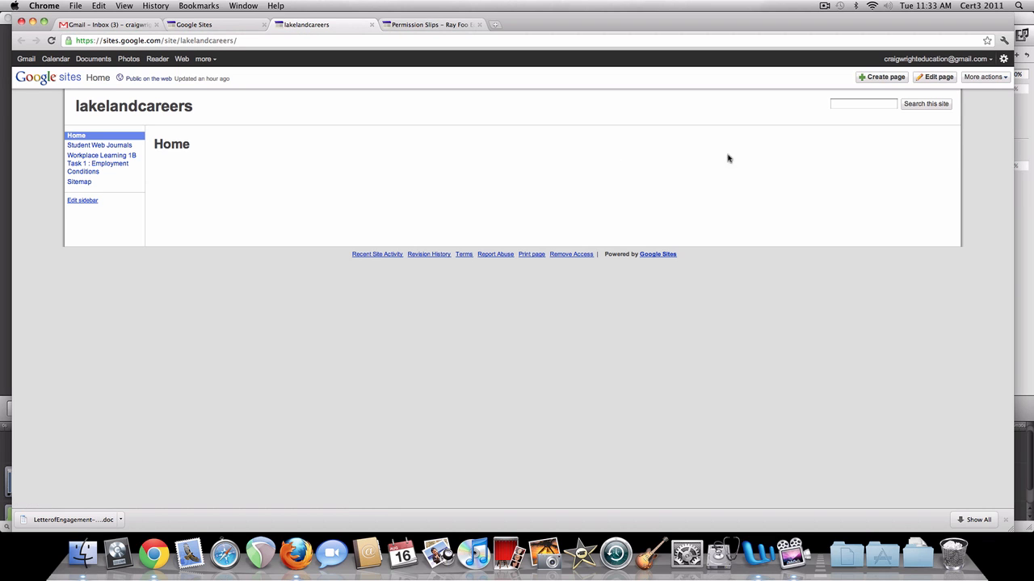
# Create a top-level File Cabinet page named "Downloads For Students" on the lakelandcareers site
pyautogui.click(886, 81)
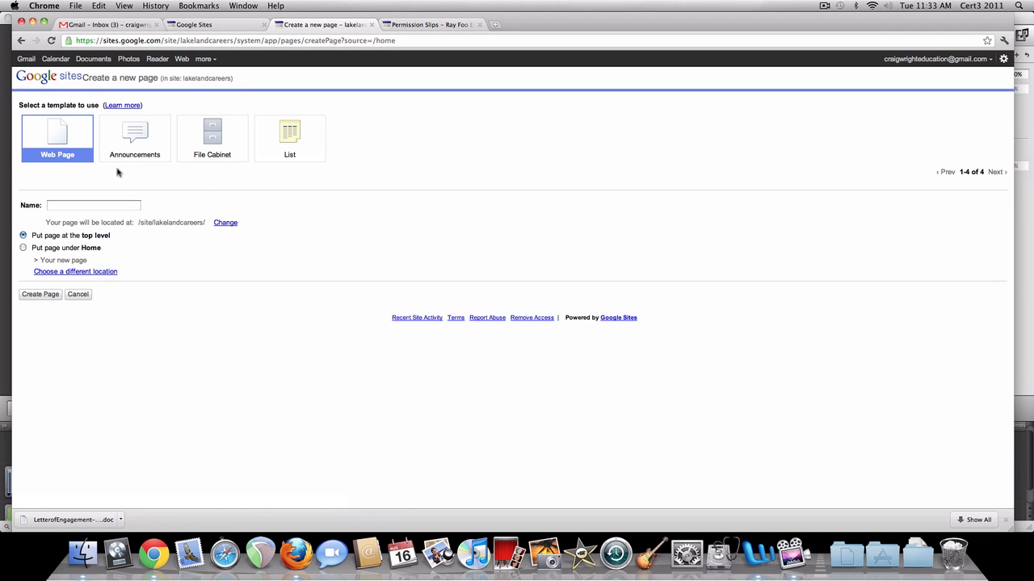
pyautogui.click(214, 141)
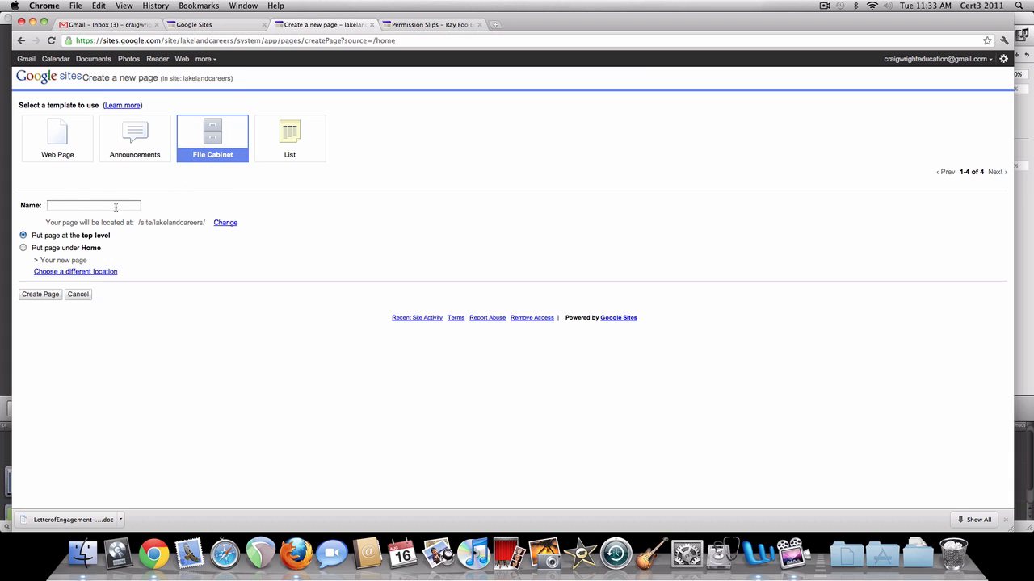
pyautogui.click(75, 205)
pyautogui.write('Down')
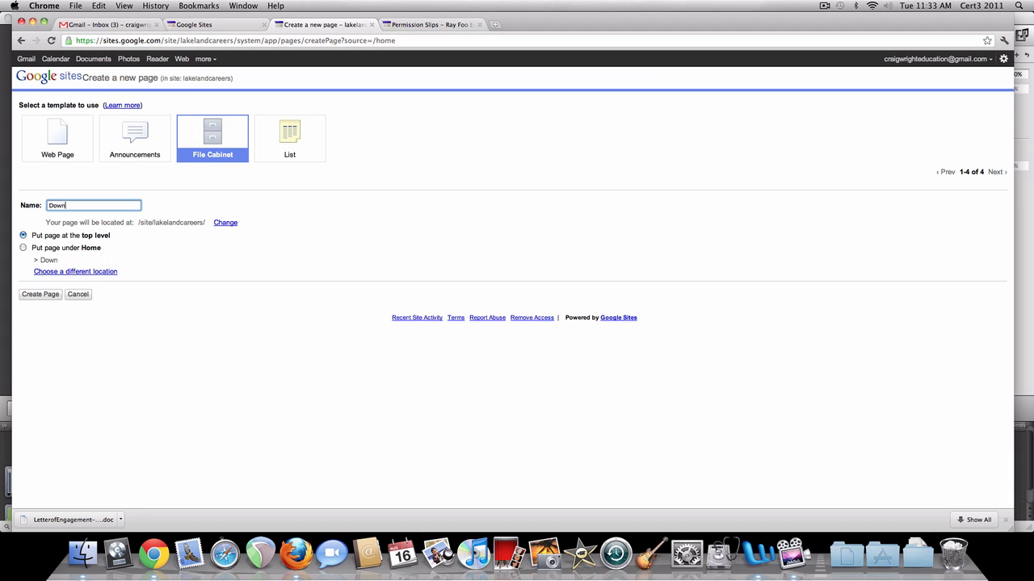
pyautogui.write('loads For Students')
pyautogui.click(39, 294)
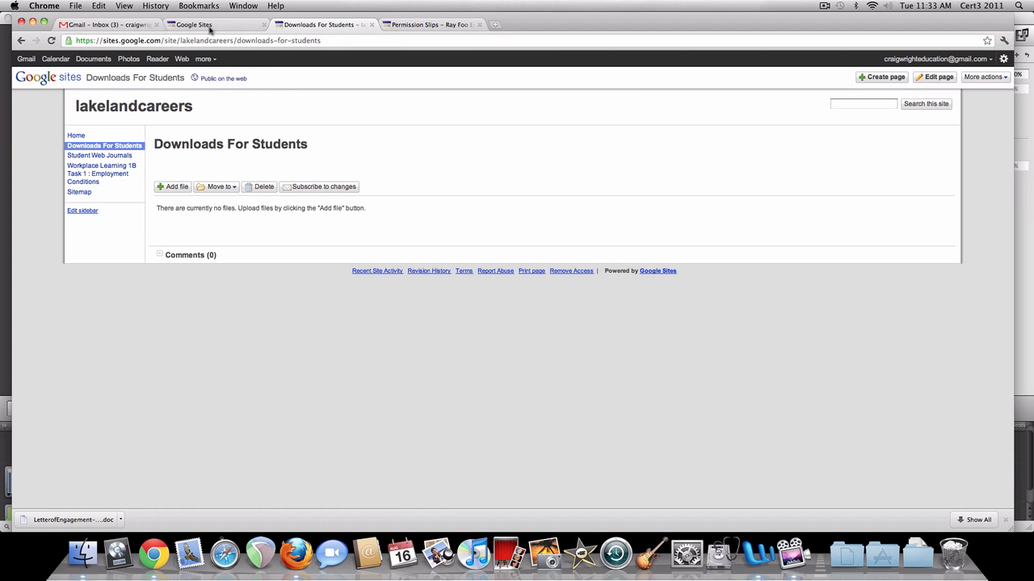
# Open the "Letter of Engagement - Template" document in Google Docs and download it as a Word file
pyautogui.click(103, 24)
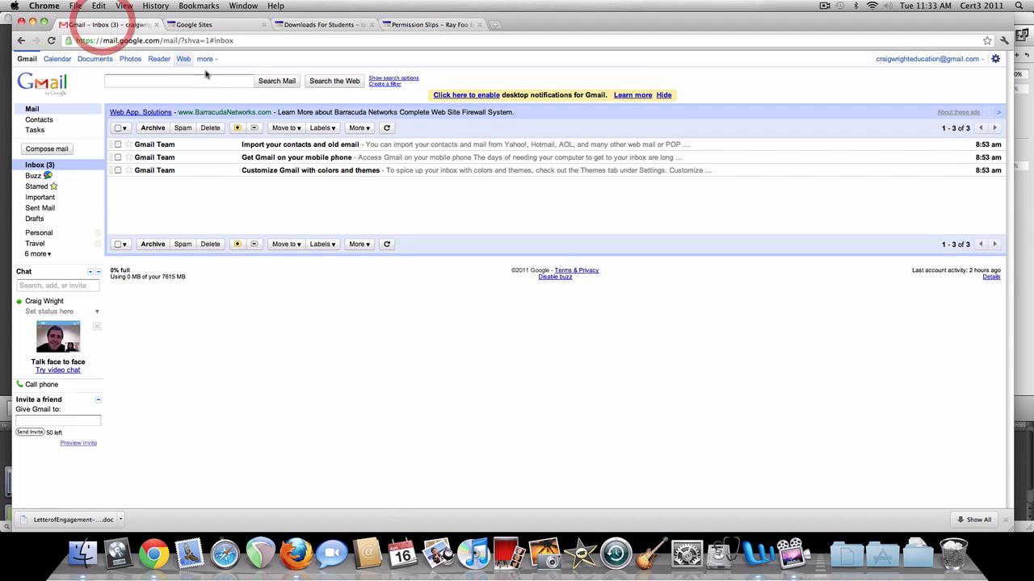
pyautogui.click(102, 61)
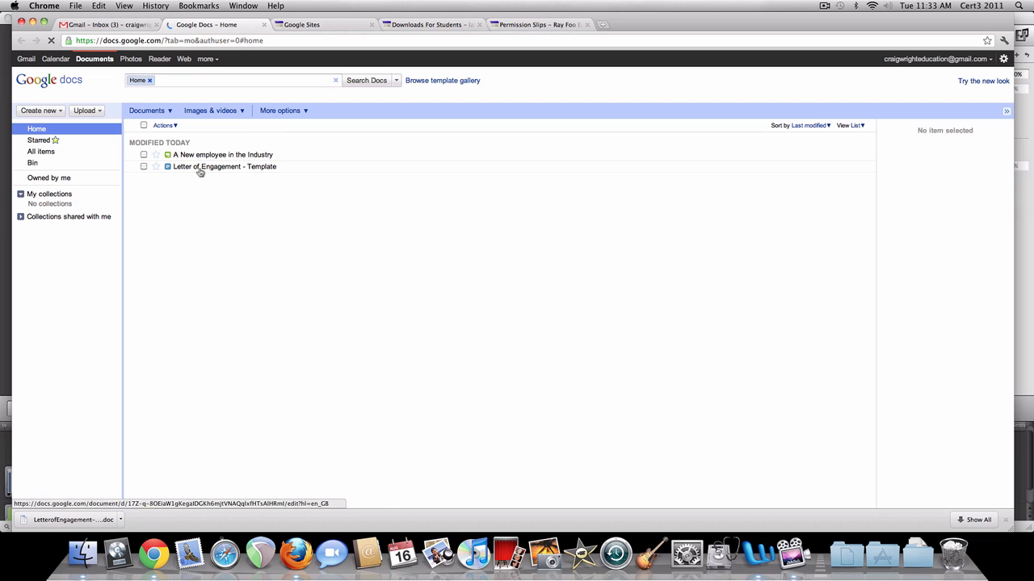
pyautogui.click(202, 167)
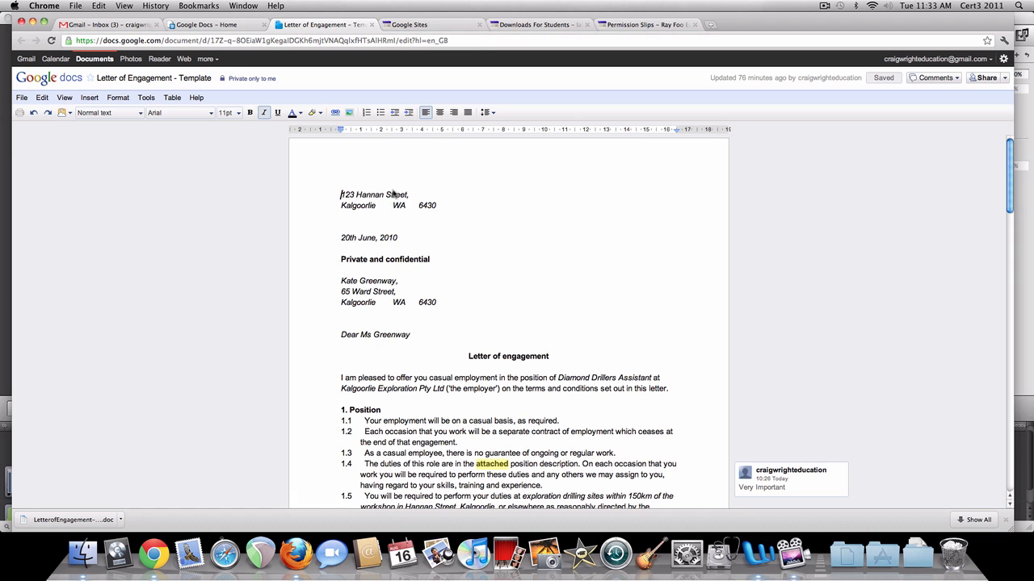
pyautogui.click(24, 98)
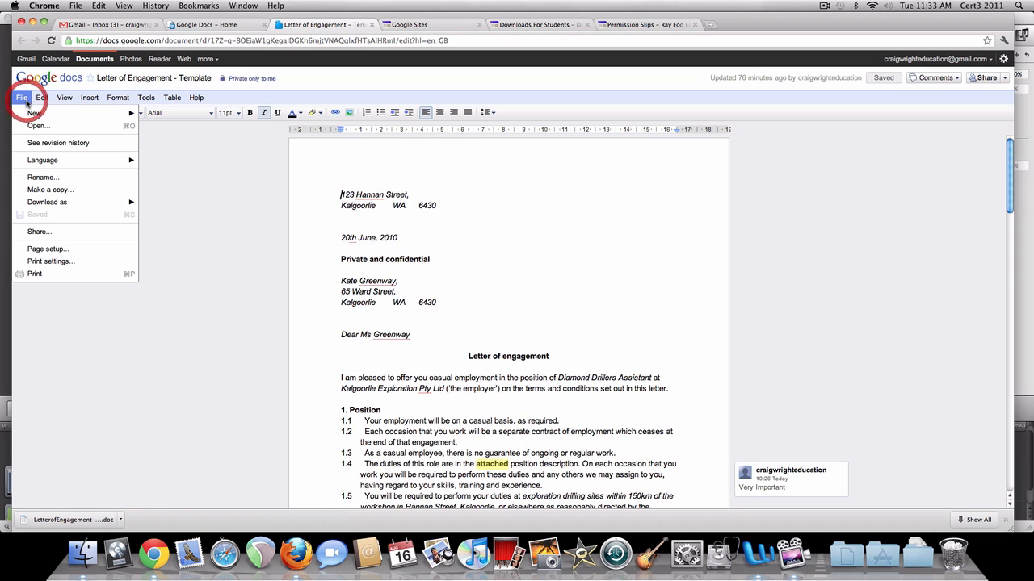
pyautogui.moveTo(89, 207)
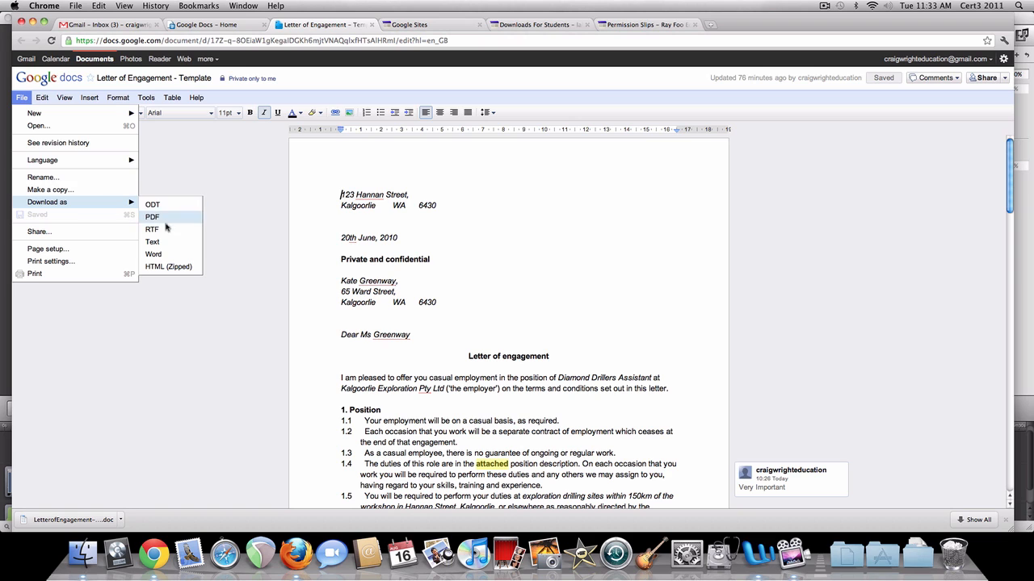
pyautogui.click(158, 254)
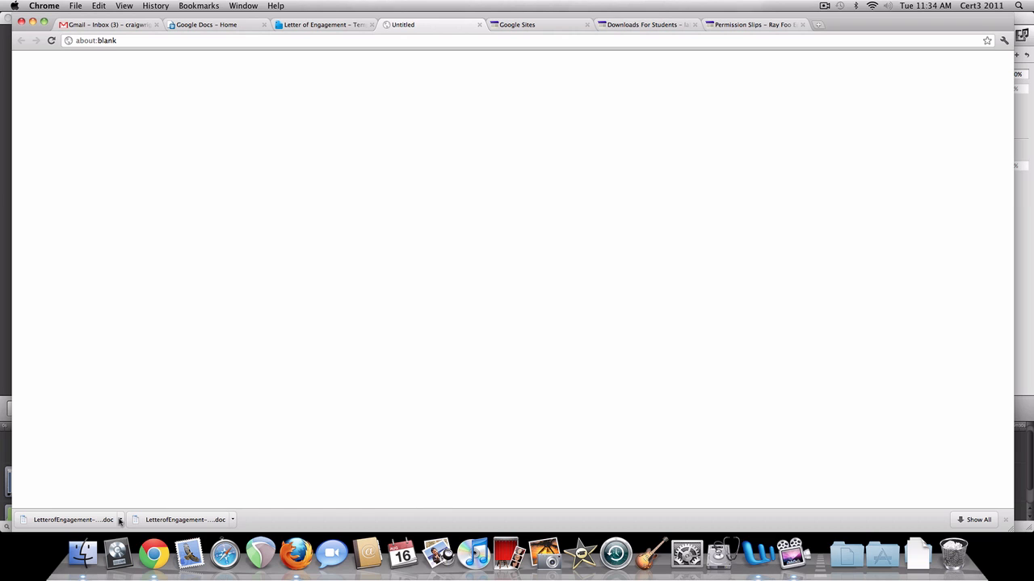
# Upload LetterofEngagement-Template.doc from the Downloads folder to the Downloads For Students page with the description "Student Template"
pyautogui.click(527, 25)
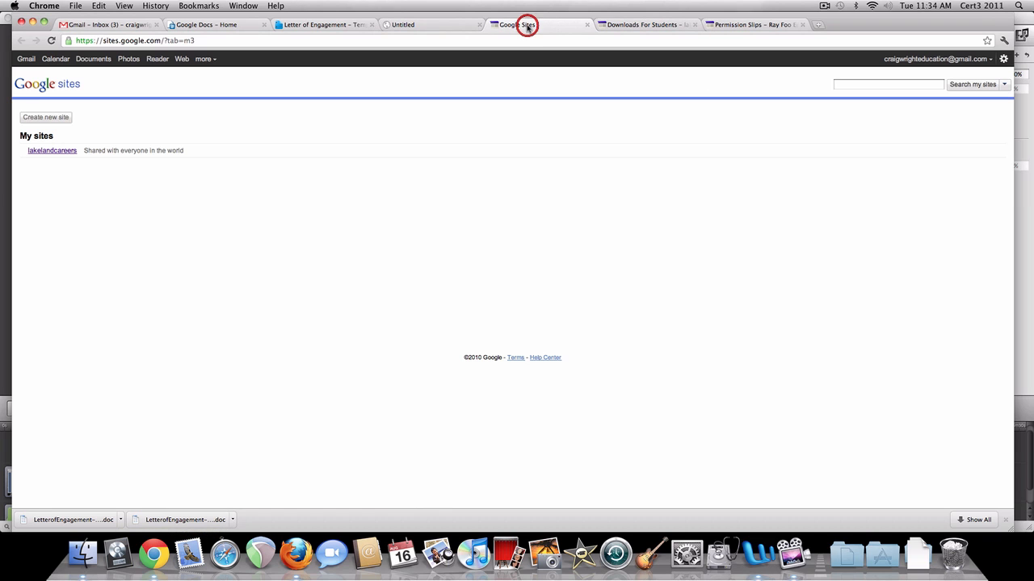
pyautogui.click(650, 24)
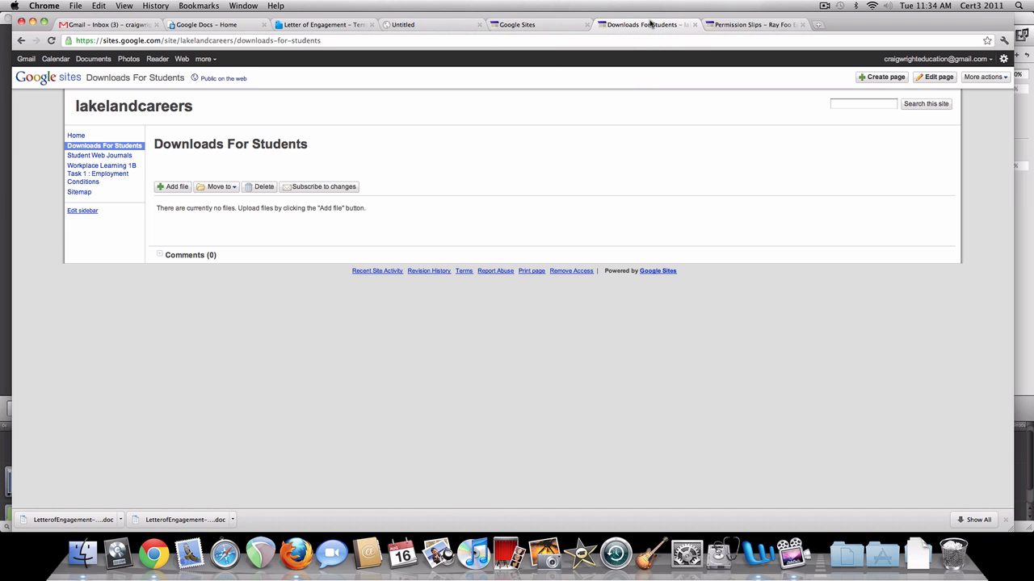
pyautogui.click(178, 187)
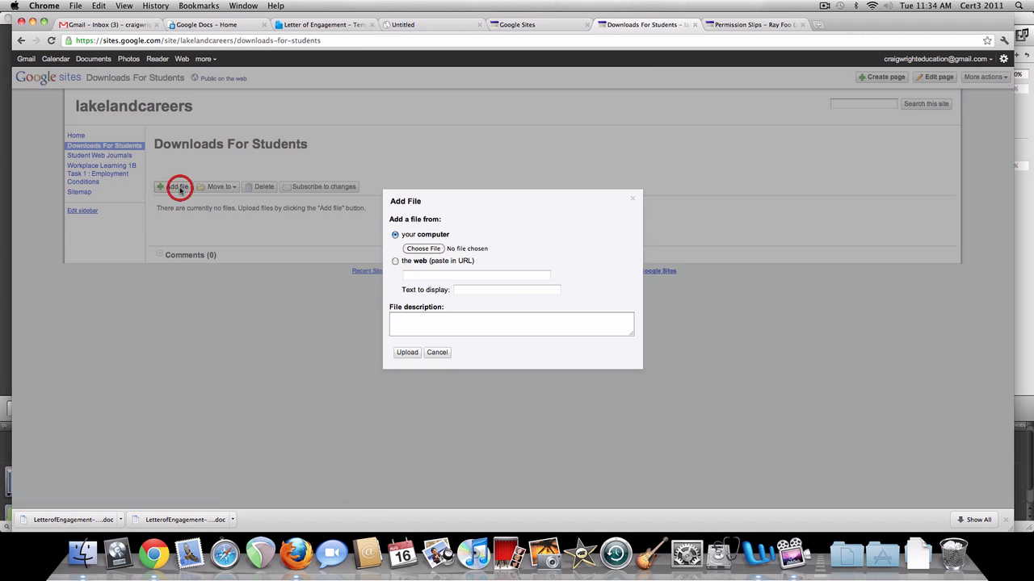
pyautogui.click(427, 249)
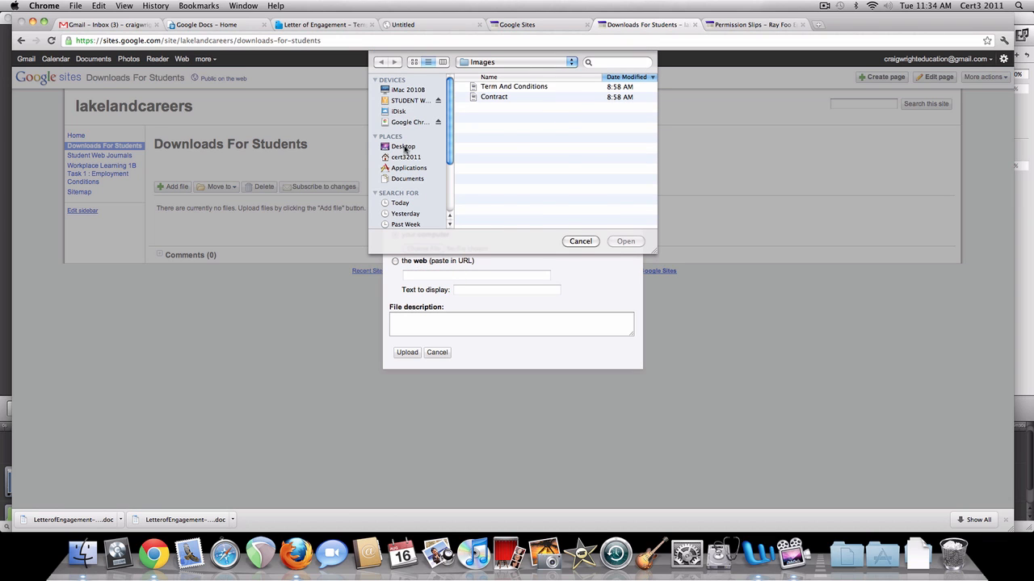
pyautogui.click(403, 147)
pyautogui.click(416, 157)
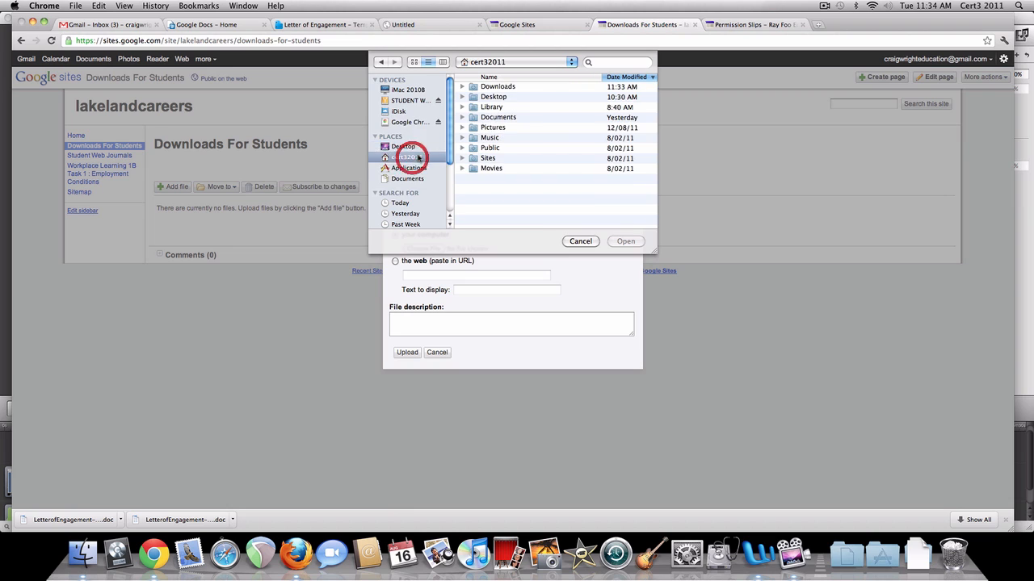
pyautogui.doubleClick(518, 89)
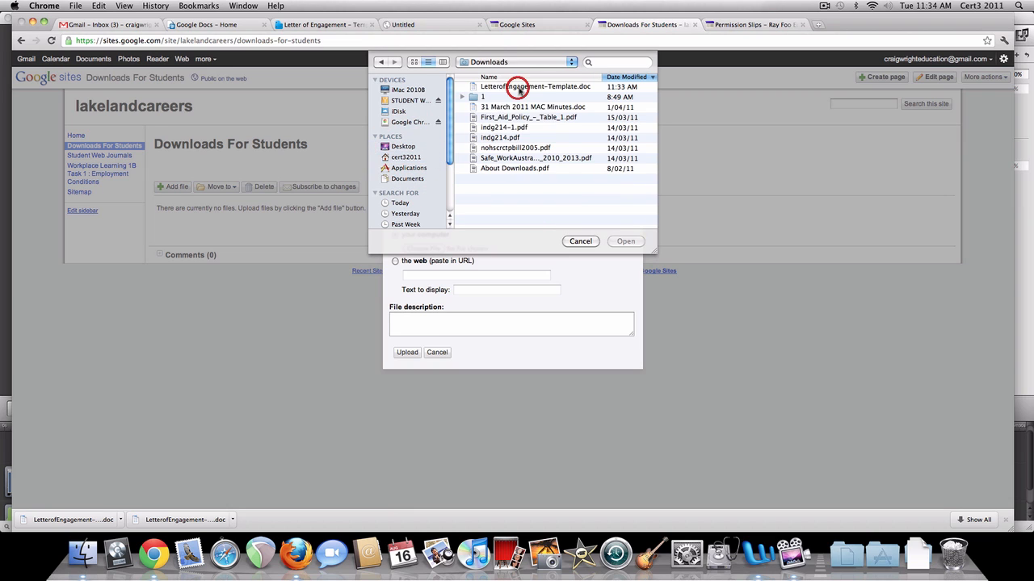
pyautogui.doubleClick(527, 89)
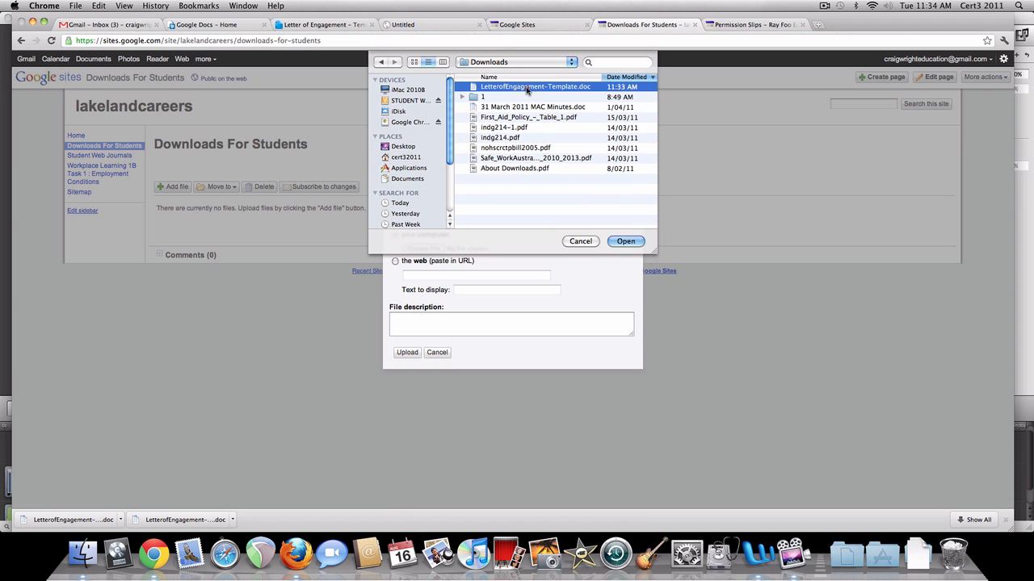
pyautogui.click(416, 331)
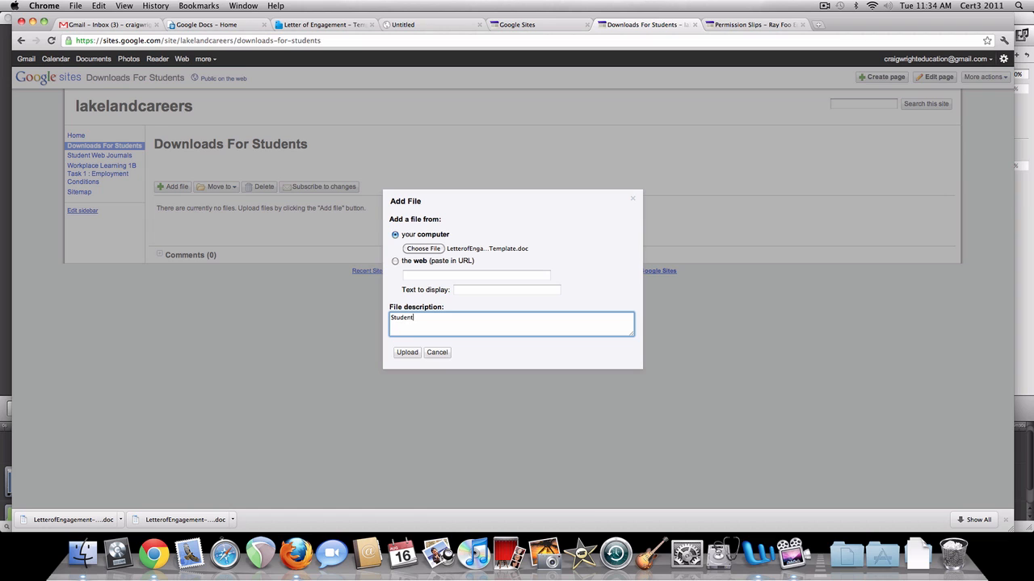
pyautogui.click(407, 353)
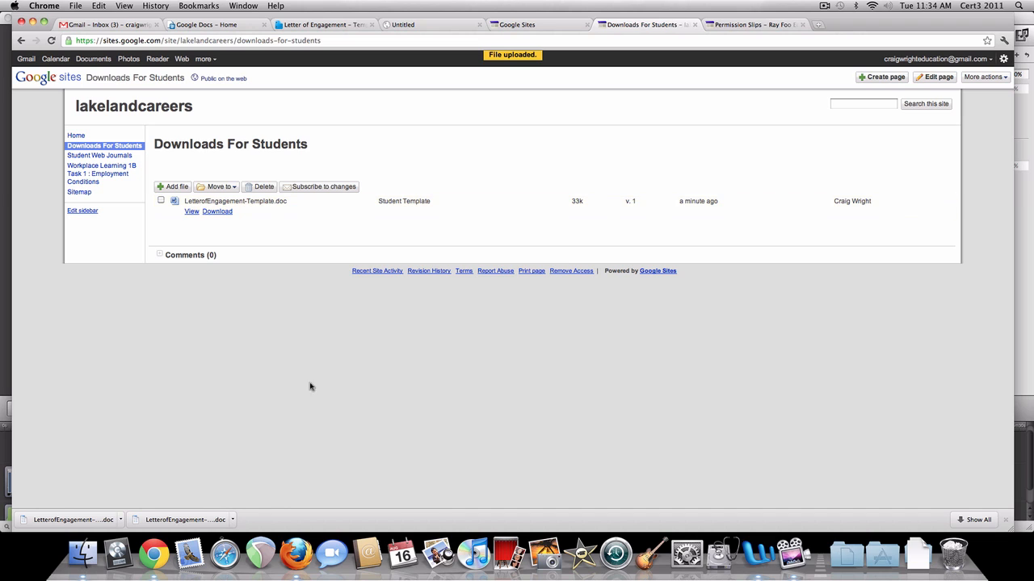
# Preview the Downloads For Students page as a viewer and close the preview
pyautogui.click(1001, 79)
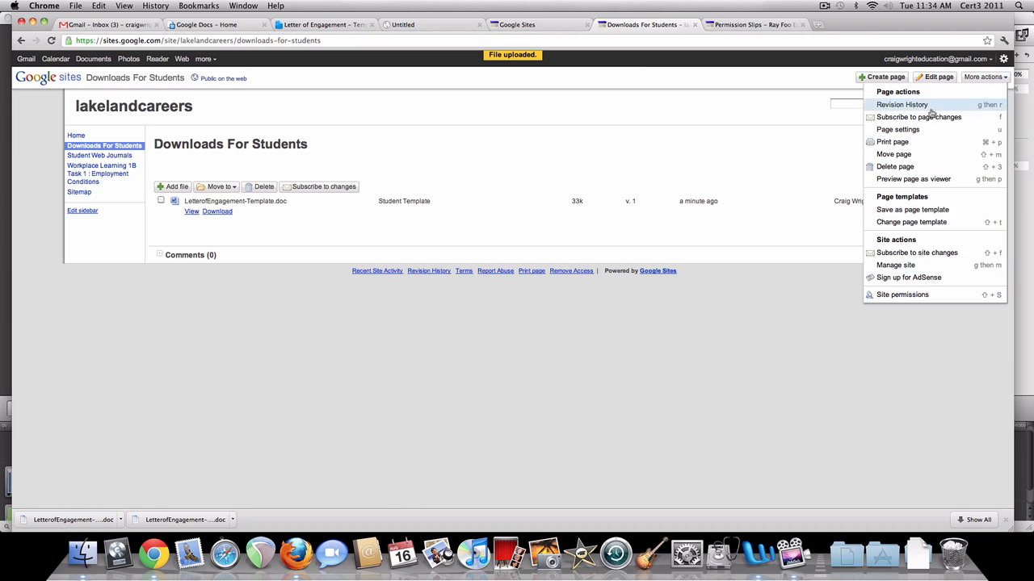
pyautogui.click(953, 179)
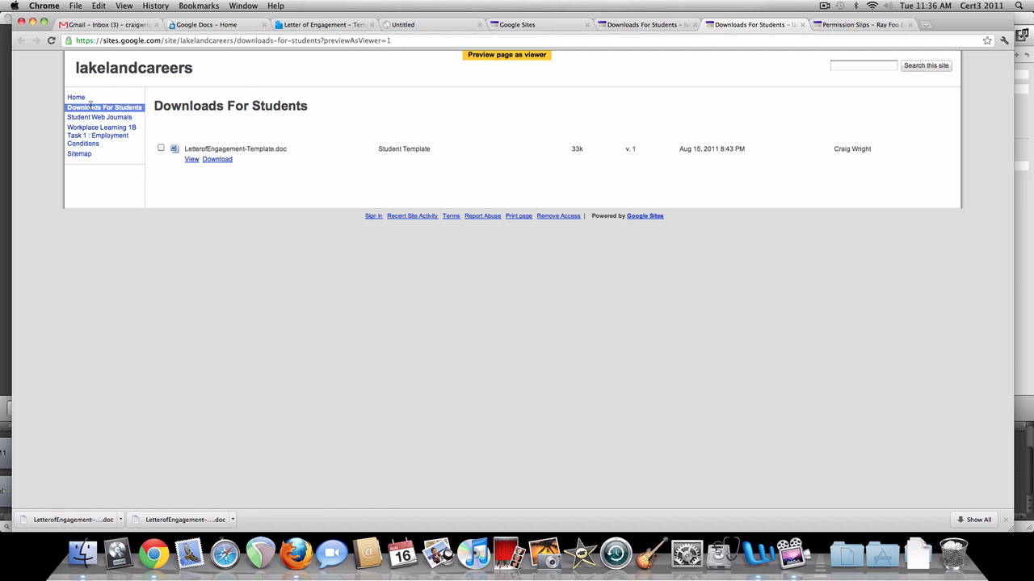
pyautogui.click(802, 24)
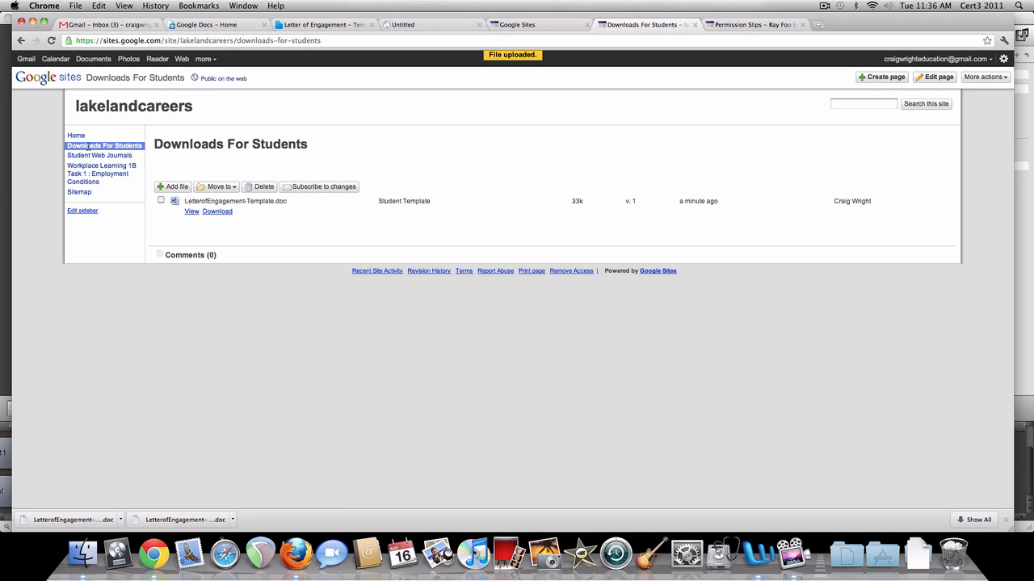
# Change the title of the Downloads For Students page to "Students Downloads" and save the page
pyautogui.click(929, 77)
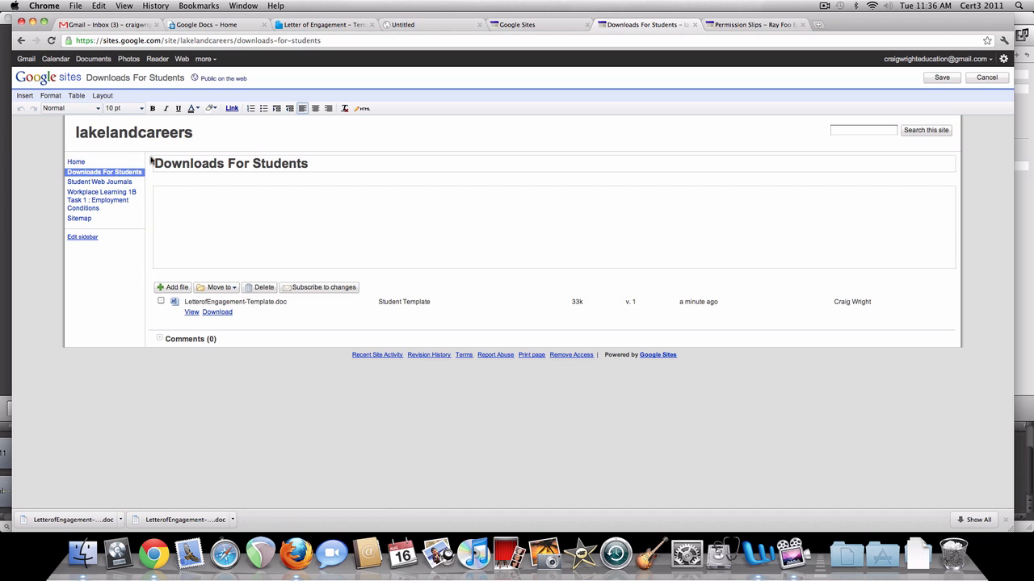
pyautogui.click(236, 166)
pyautogui.moveTo(252, 166); pyautogui.dragTo(105, 165)
pyautogui.press('BackSpace')
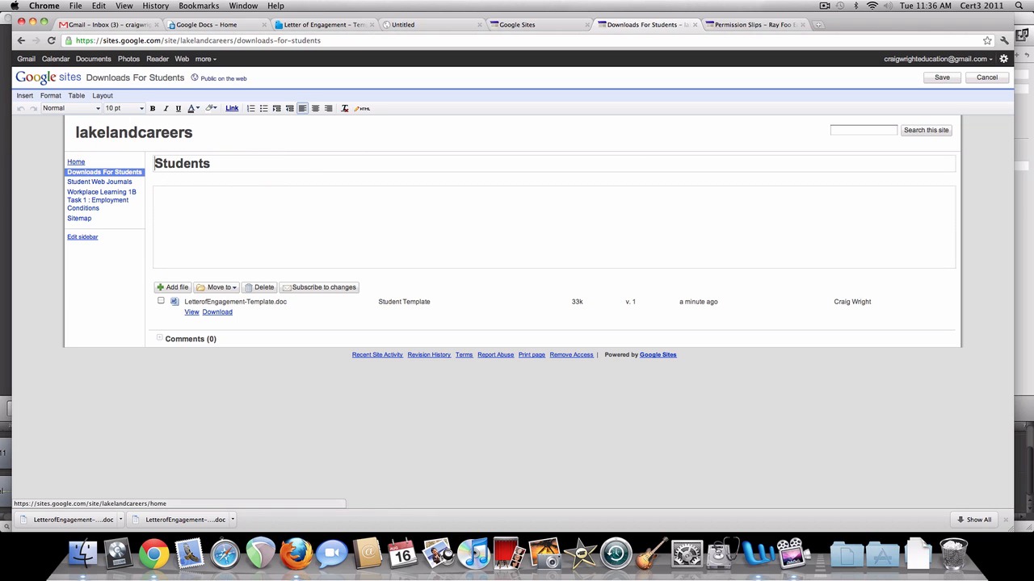
pyautogui.click(239, 167)
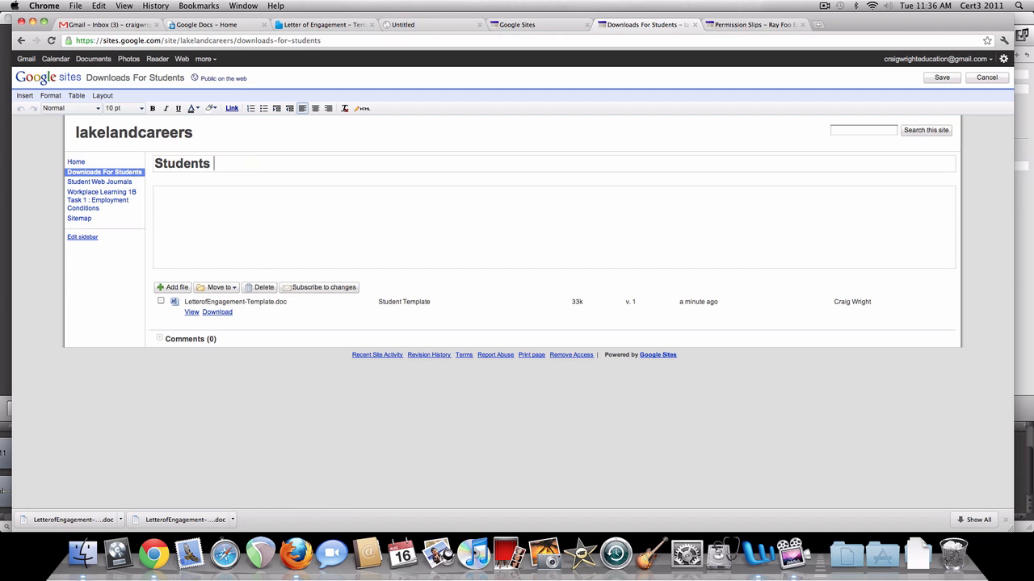
pyautogui.write('Downloads')
pyautogui.click(939, 77)
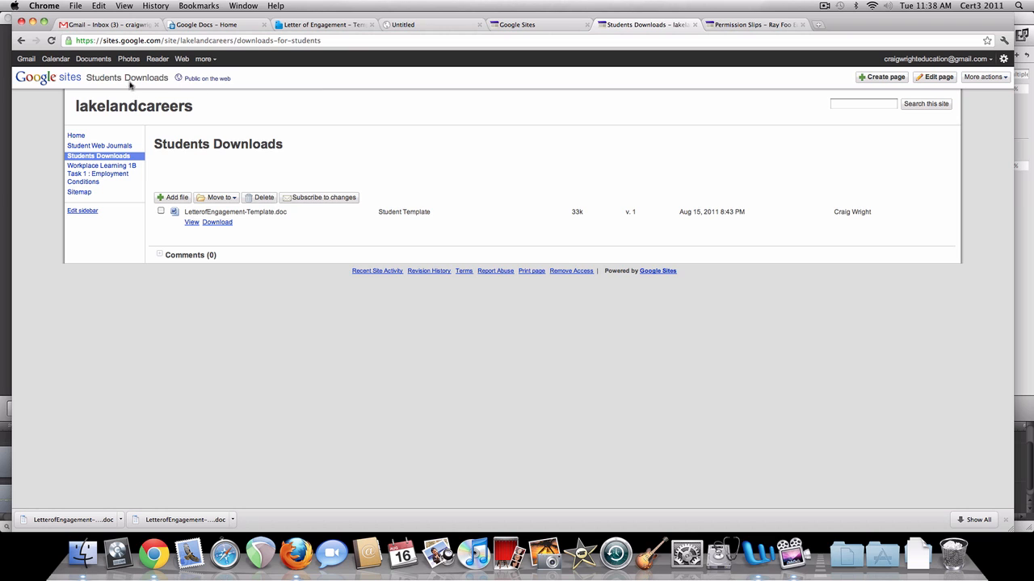
# Open the site's sharing settings and select the whole link to share
pyautogui.click(204, 79)
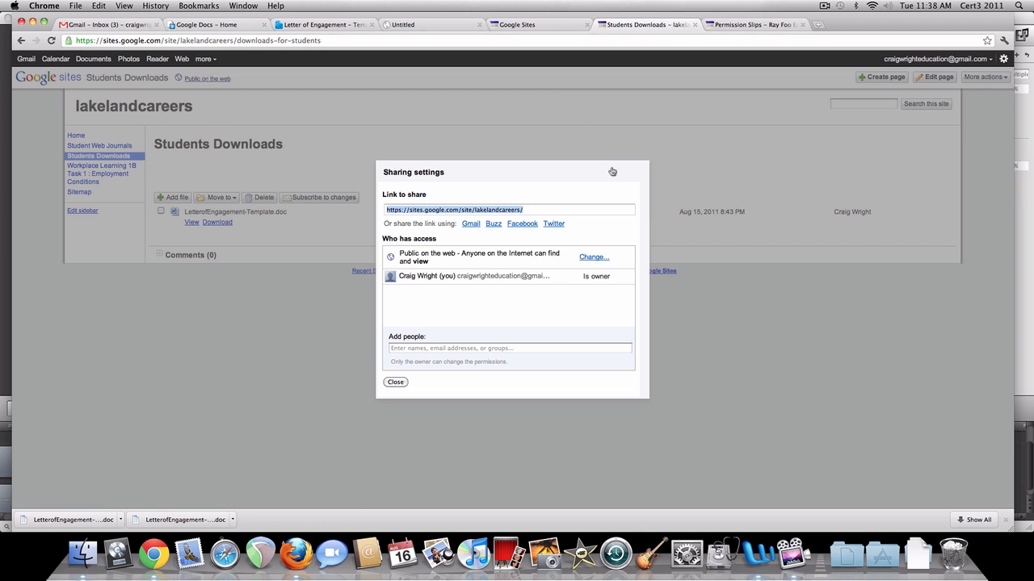
pyautogui.click(541, 208)
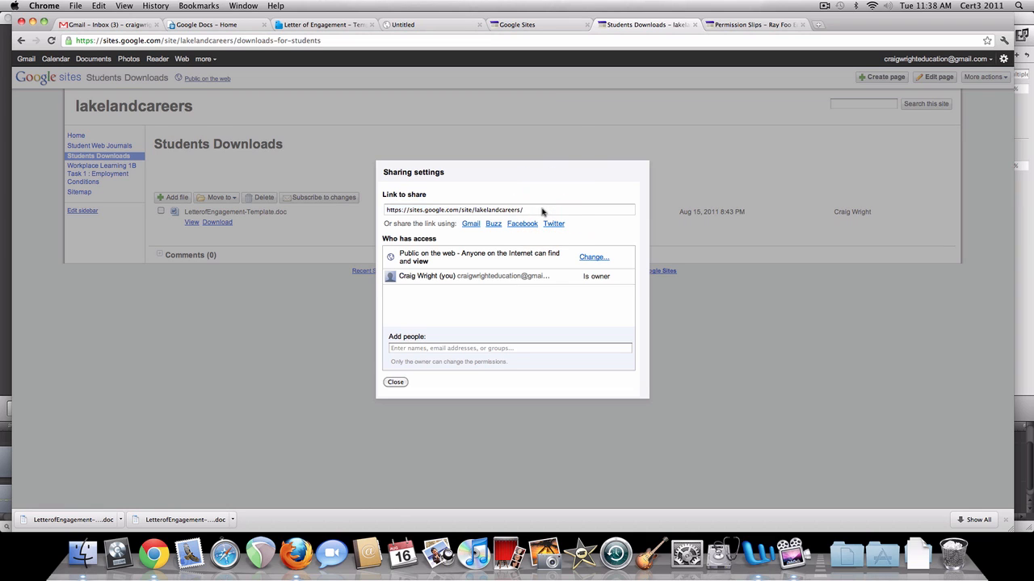
pyautogui.moveTo(543, 210); pyautogui.dragTo(318, 201)
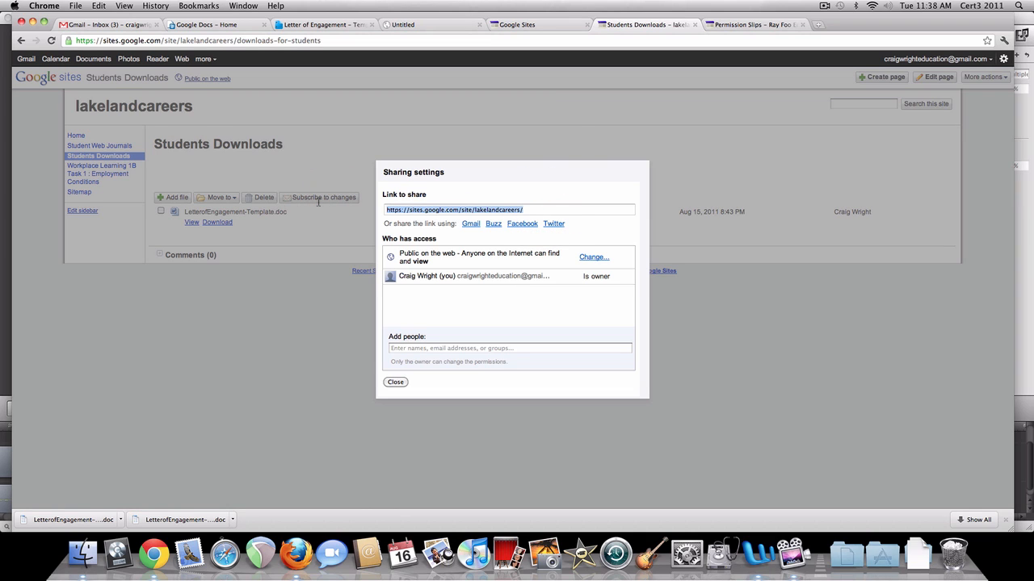